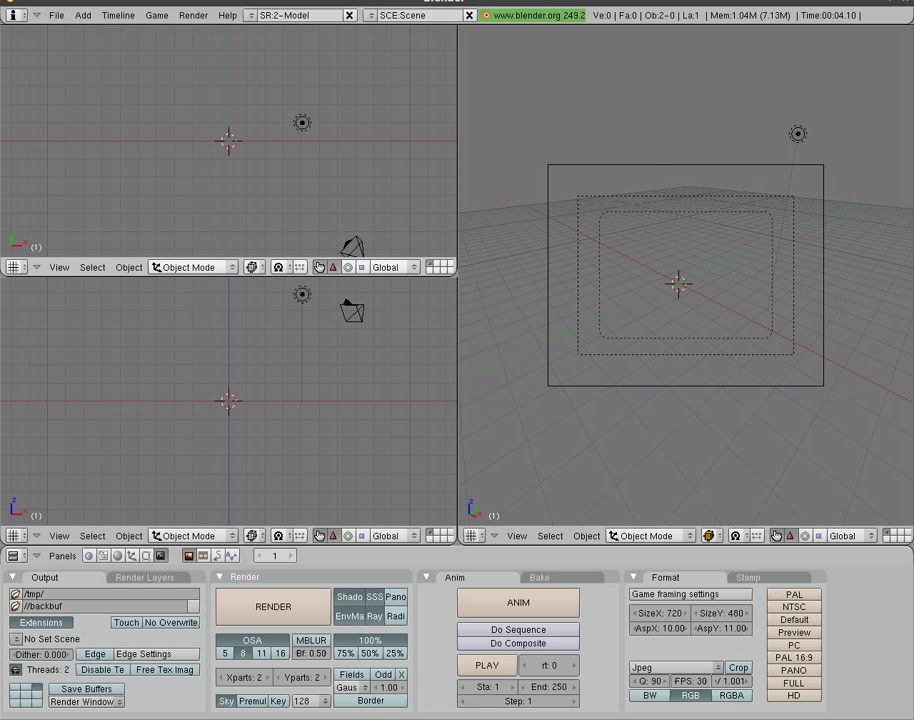
Step: Switch to Firefox showing the artist-3d.com page for the free male figure .3ds model
key("alt+Tab")
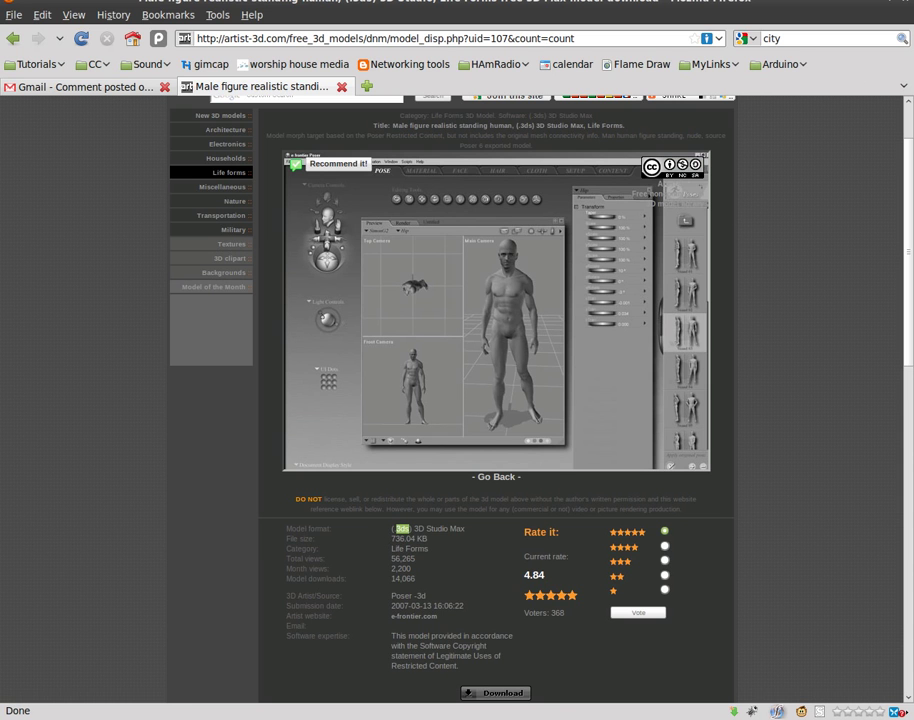
Step: Import 03human-man-standing.3ds from the Desktop as a 3D Studio file into Blender
key("alt+Tab")
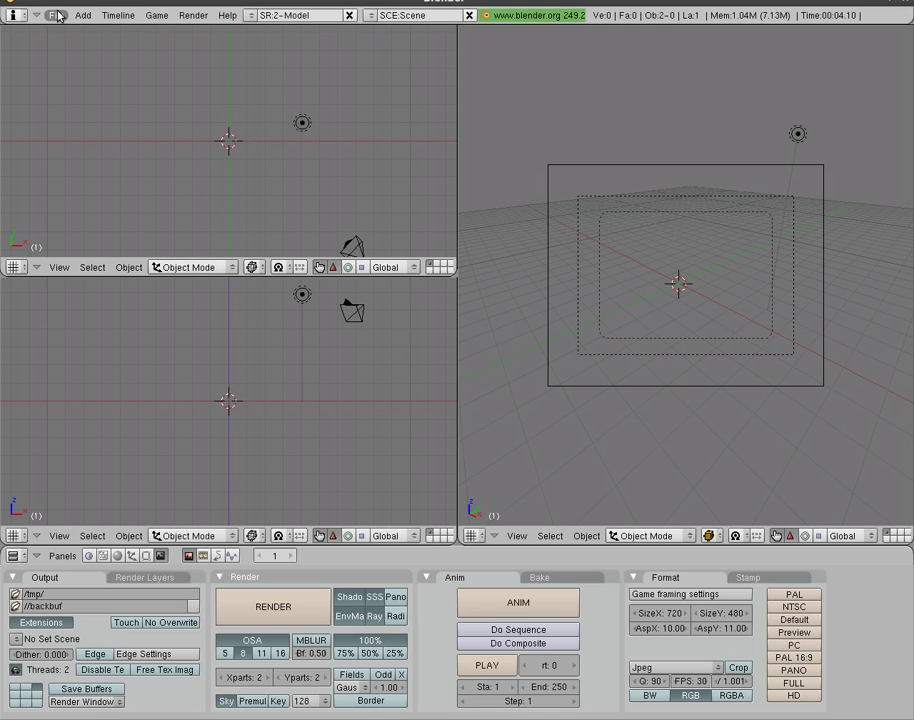
left_click(56, 15)
mouse_move(150, 262)
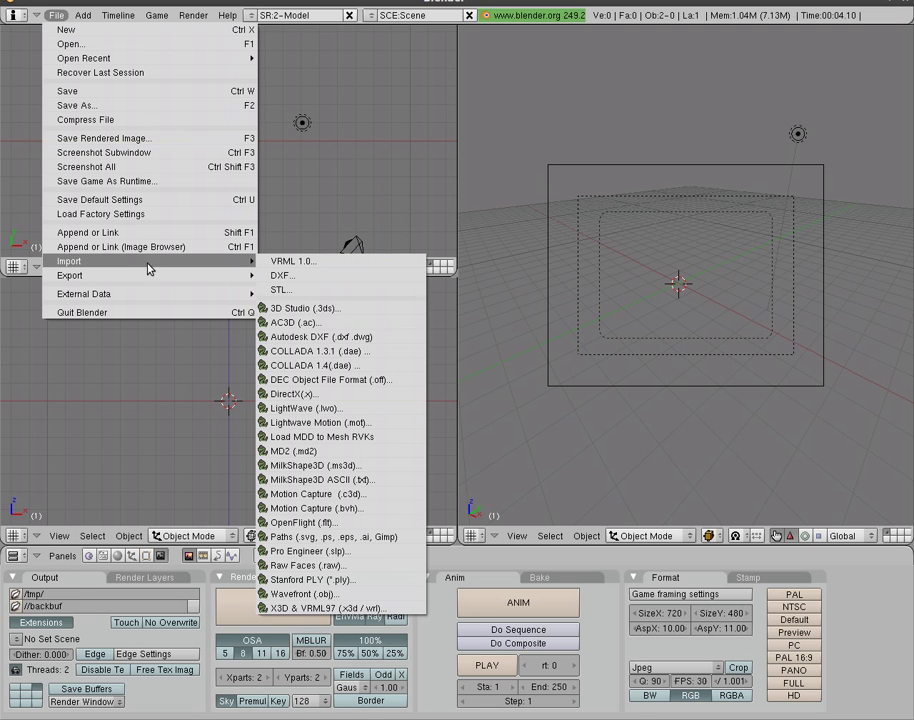
left_click(338, 309)
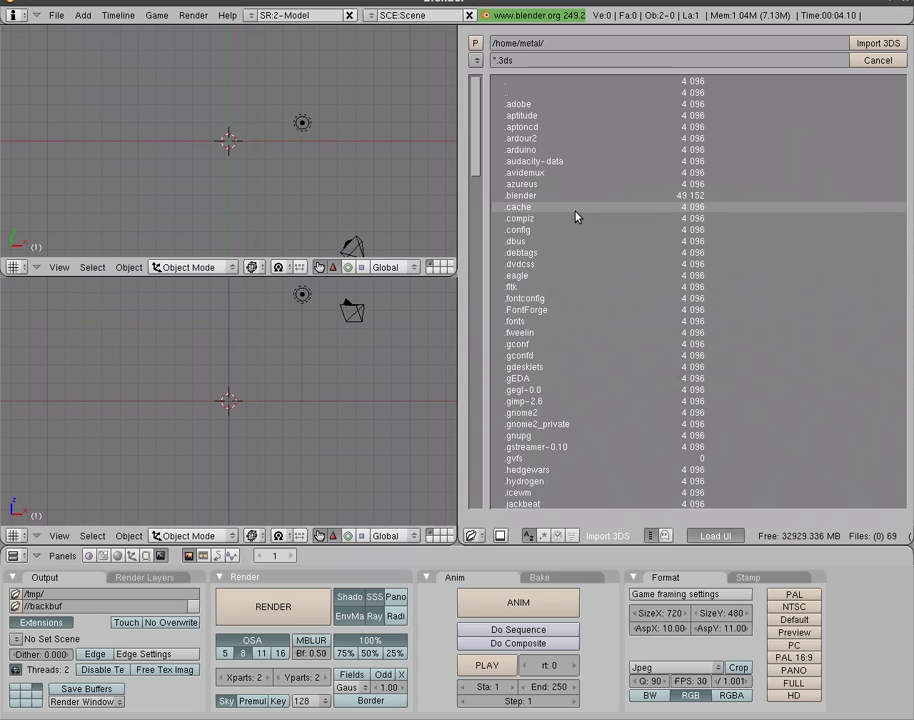
scroll(608, 188, "down", 15)
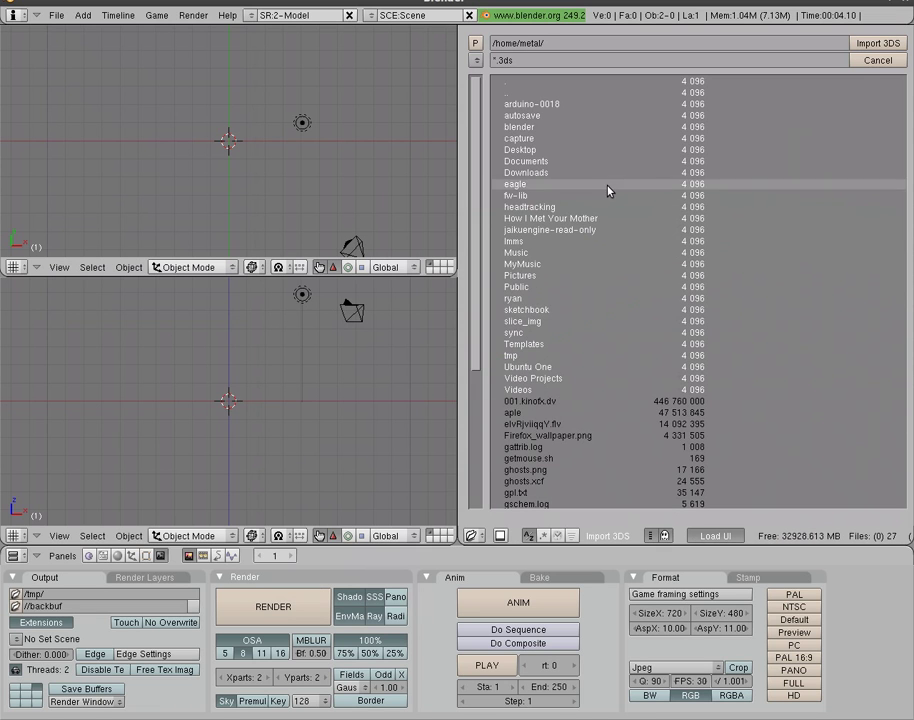
left_click(551, 149)
left_click(540, 184)
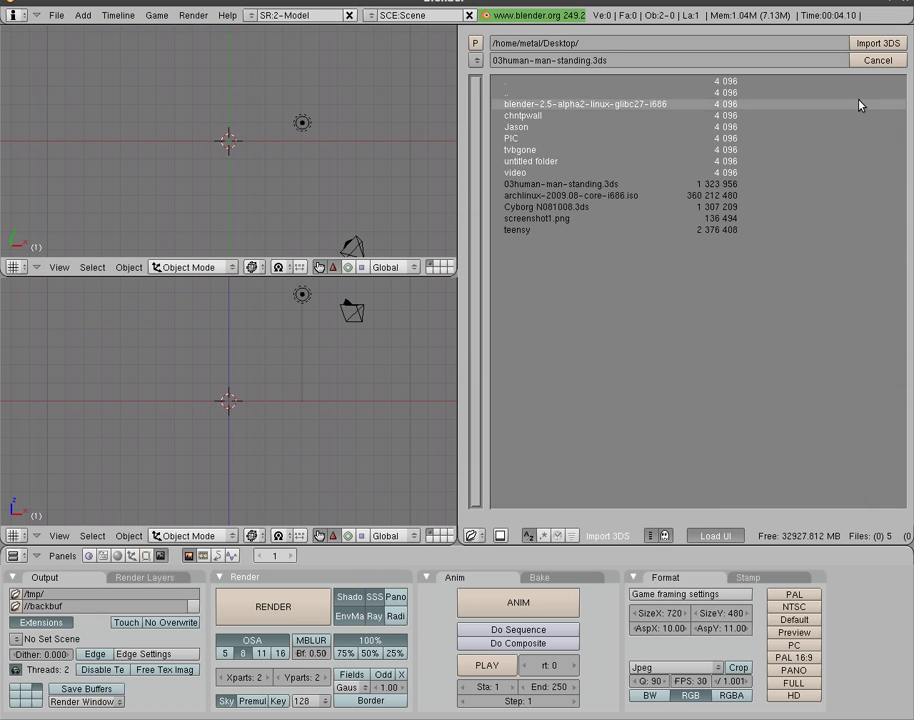
left_click(877, 43)
left_click(887, 52)
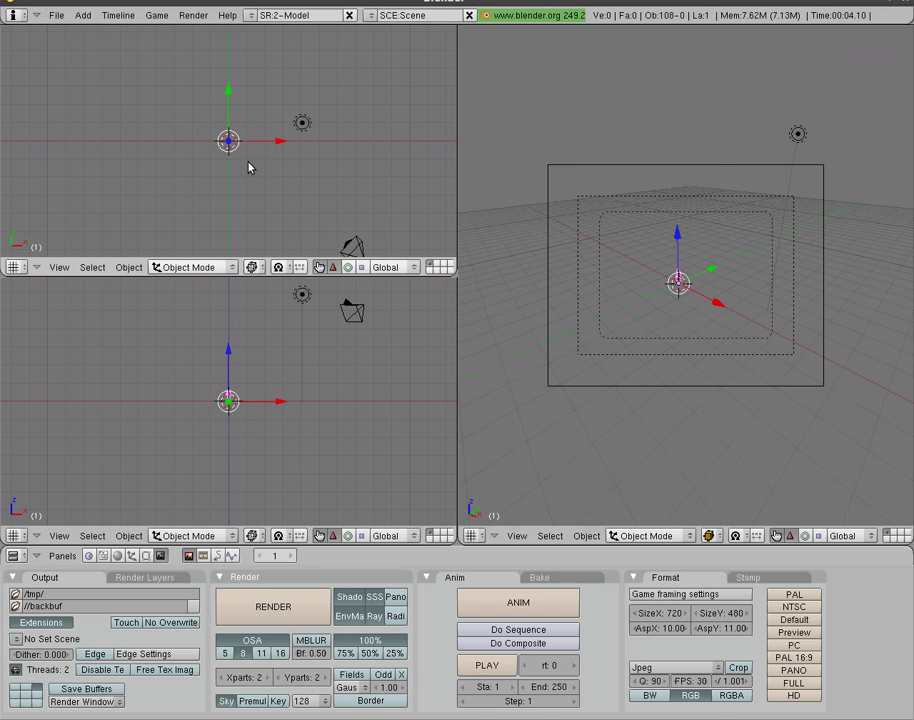
Step: Scale the man up about 2.39 times and move the camera to a new position
key("s")
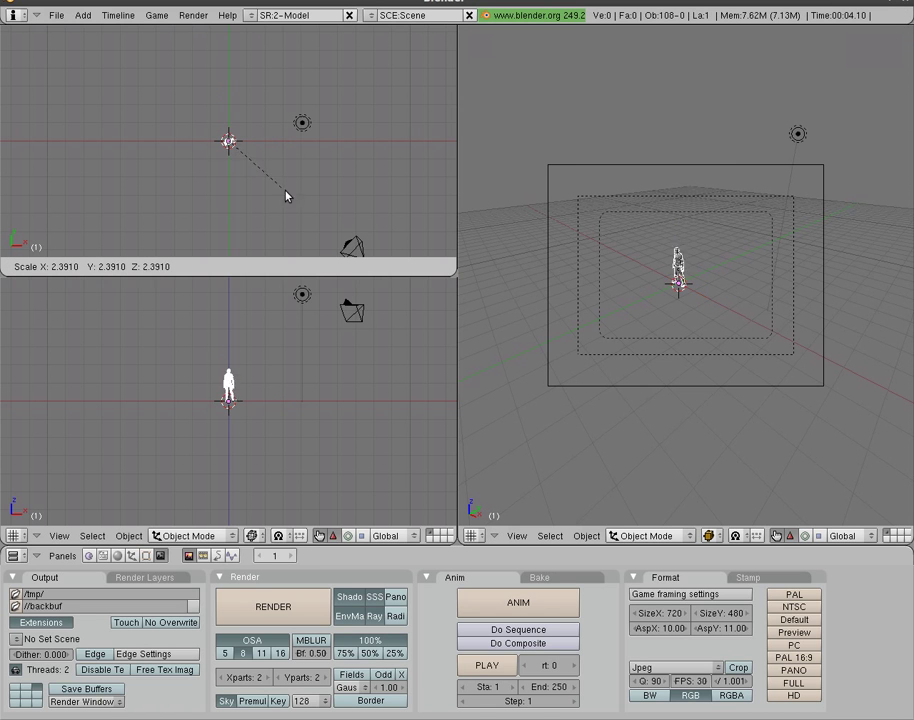
left_click(338, 260)
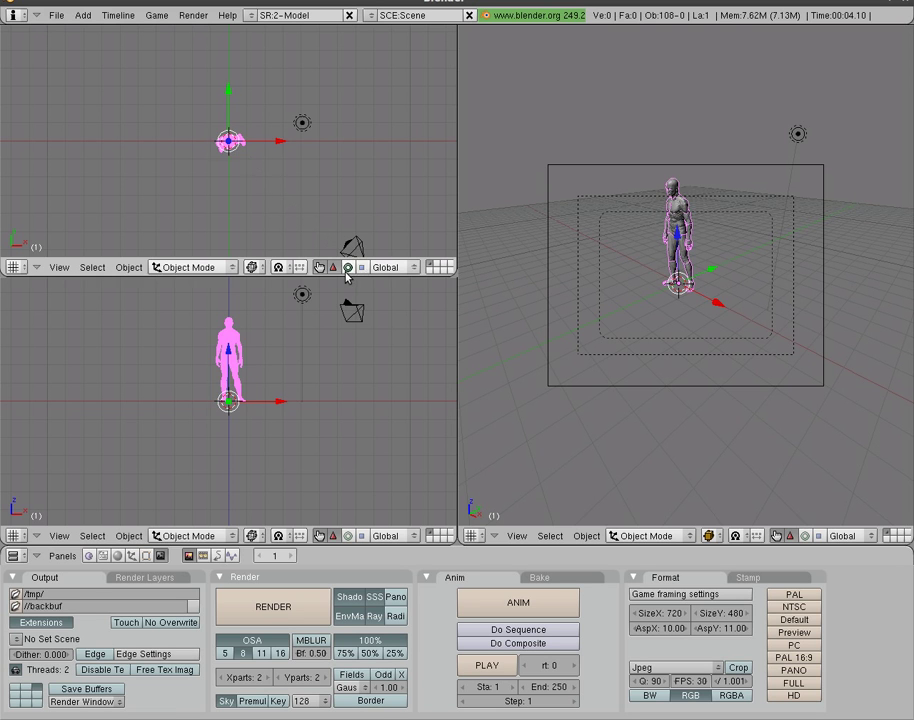
right_click(658, 170)
key("g")
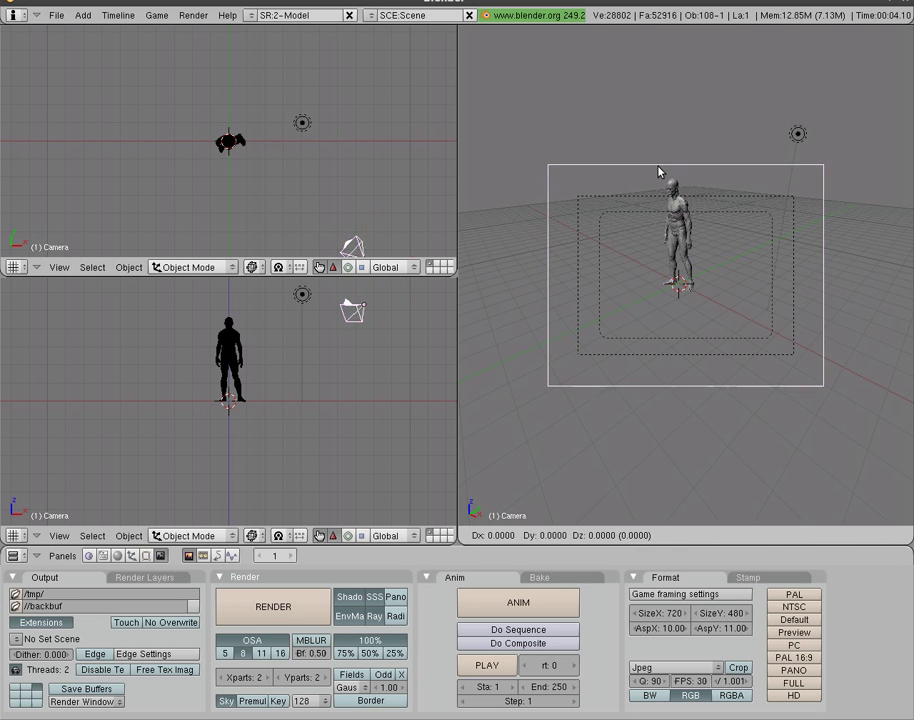
left_click(656, 114)
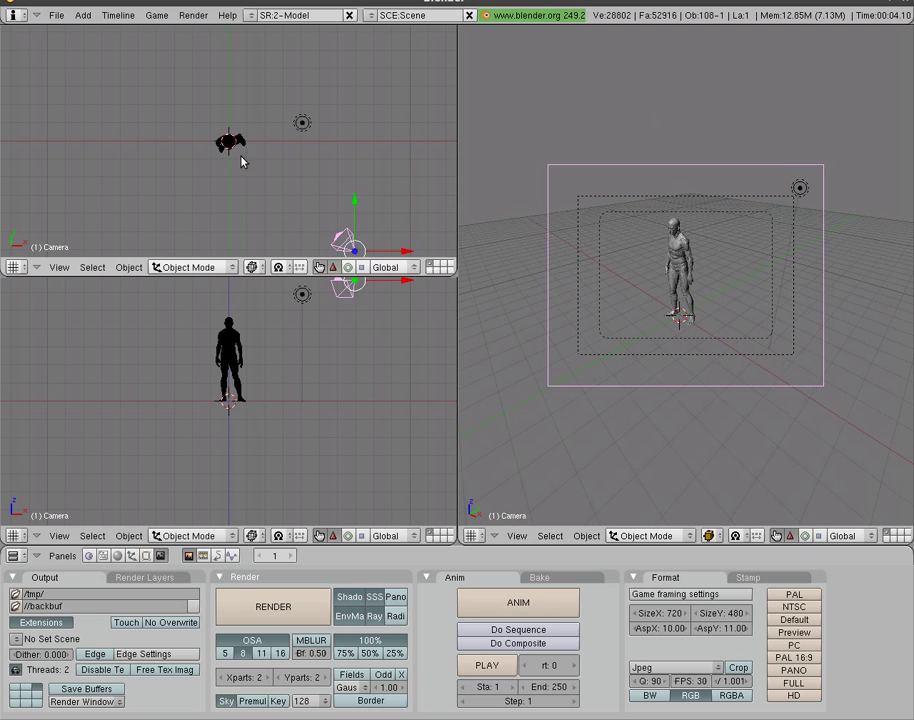
Step: Add a plane mesh at the origin
key("space")
mouse_move(349, 156)
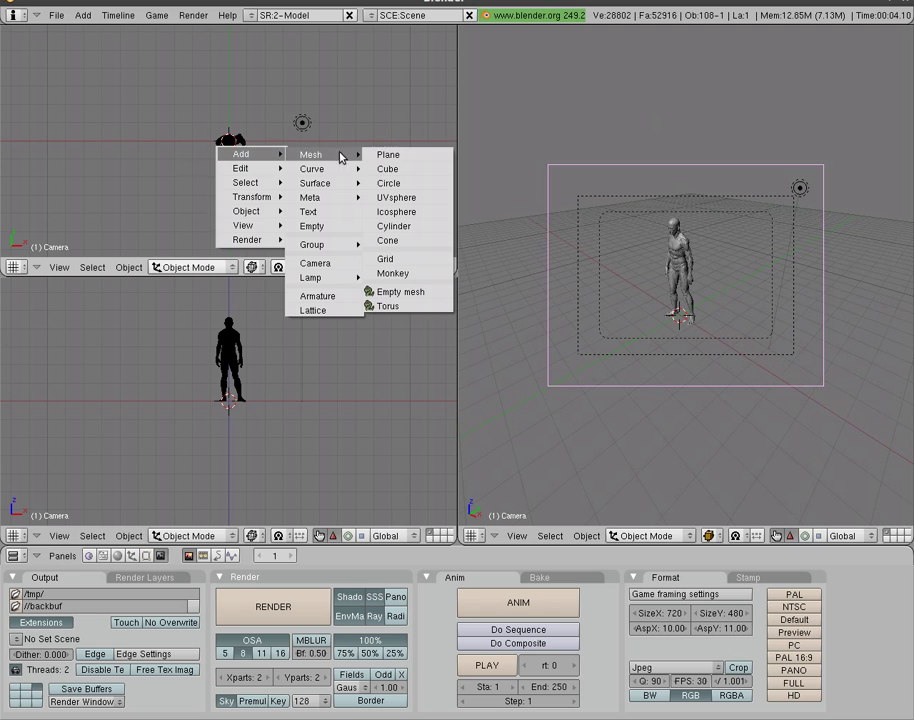
left_click(408, 155)
Step: Enlarge the new plane and give it a new material
key("s")
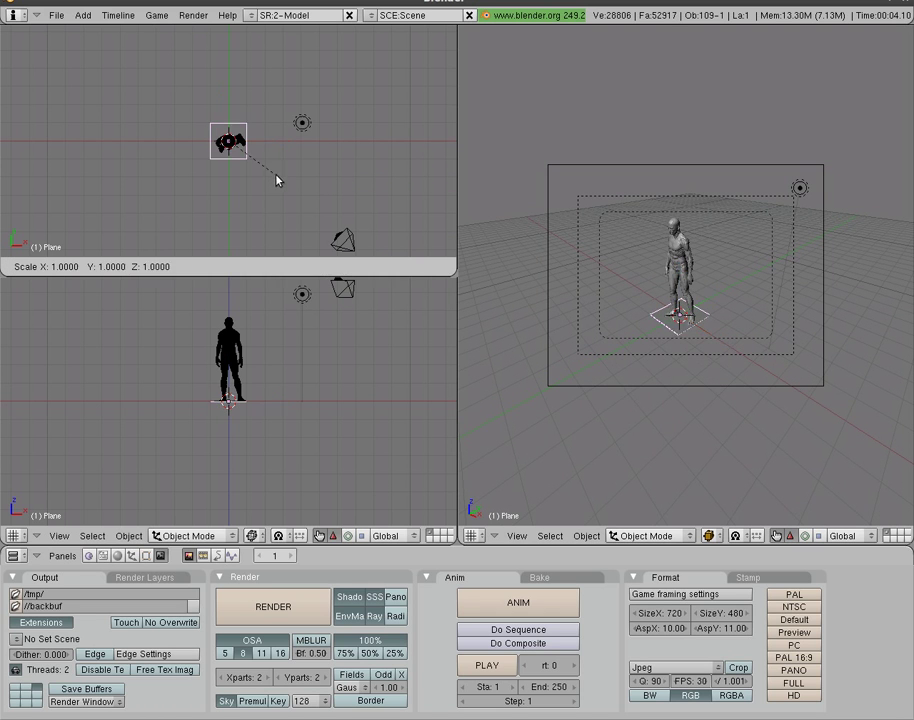
left_click(517, 318)
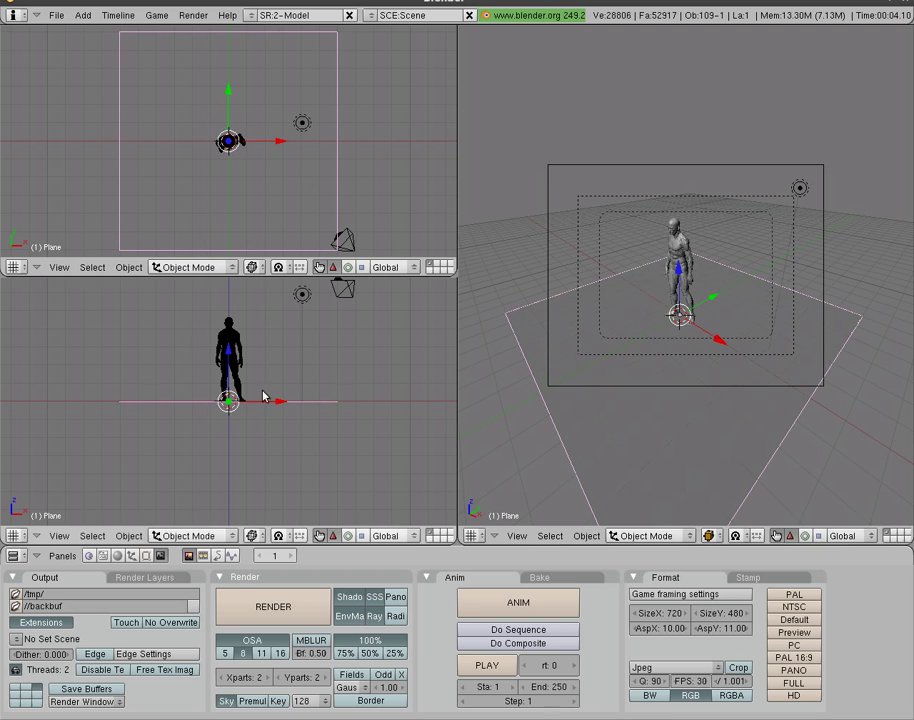
left_click(117, 556)
left_click(265, 607)
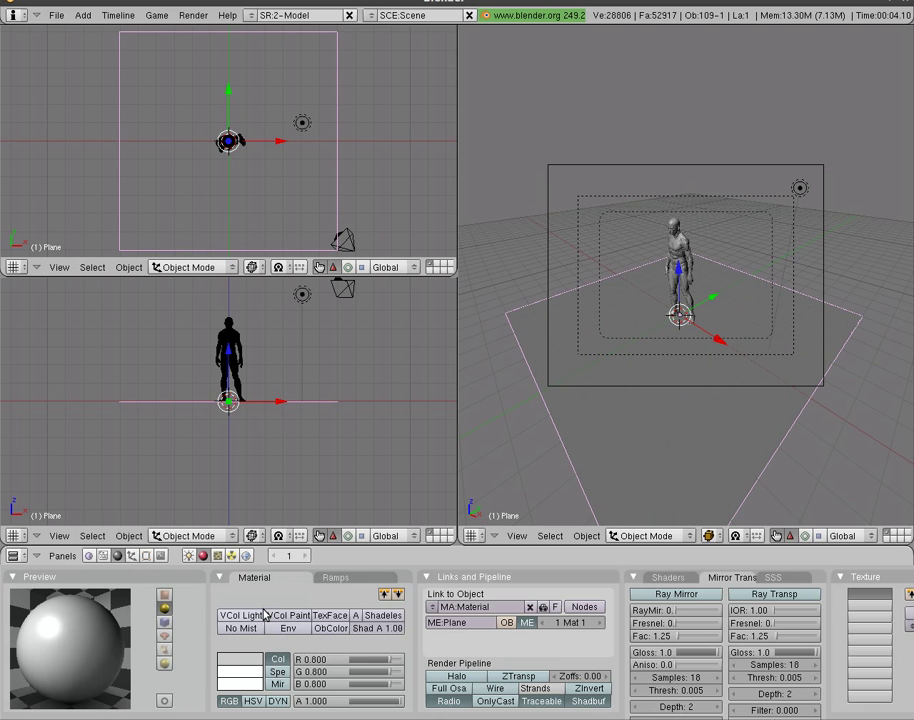
Step: Pick through the figure's body parts, then box-select the whole figure
right_click(233, 337)
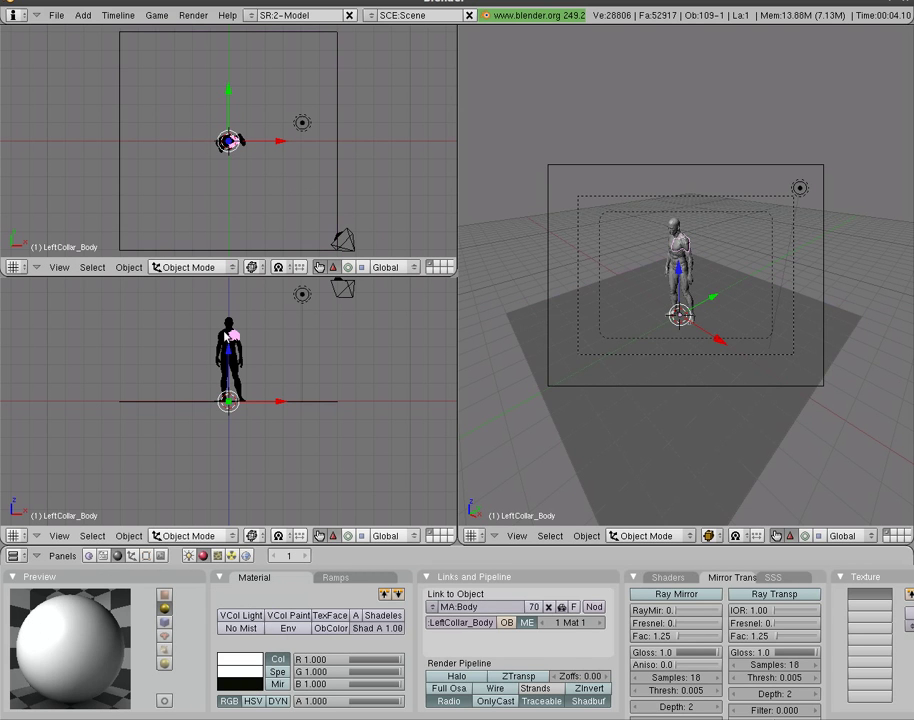
right_click(224, 334)
right_click(223, 354)
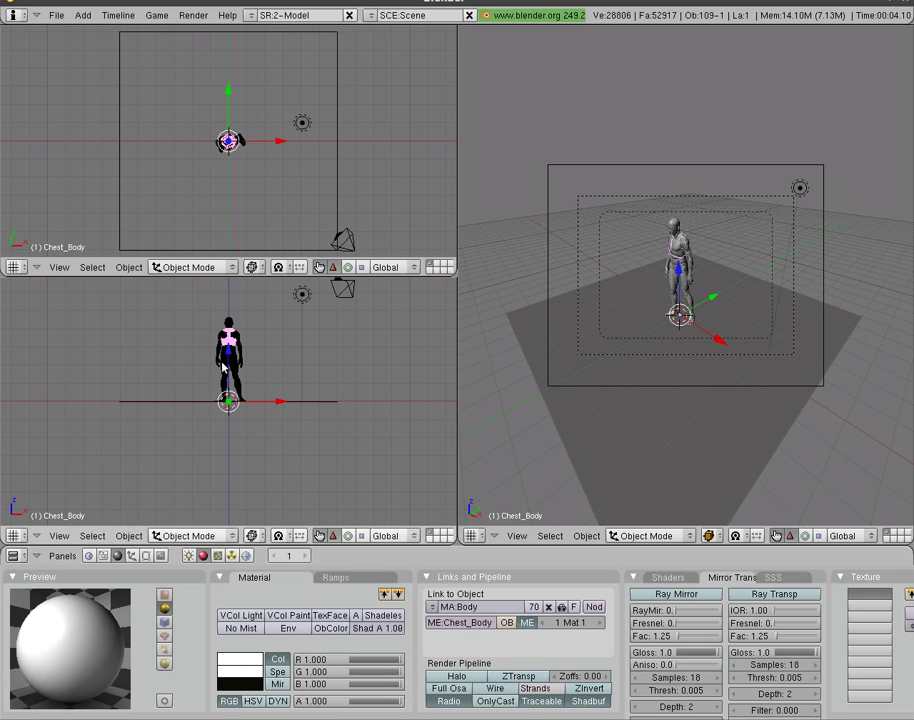
right_click(229, 362)
right_click(237, 378)
right_click(237, 398)
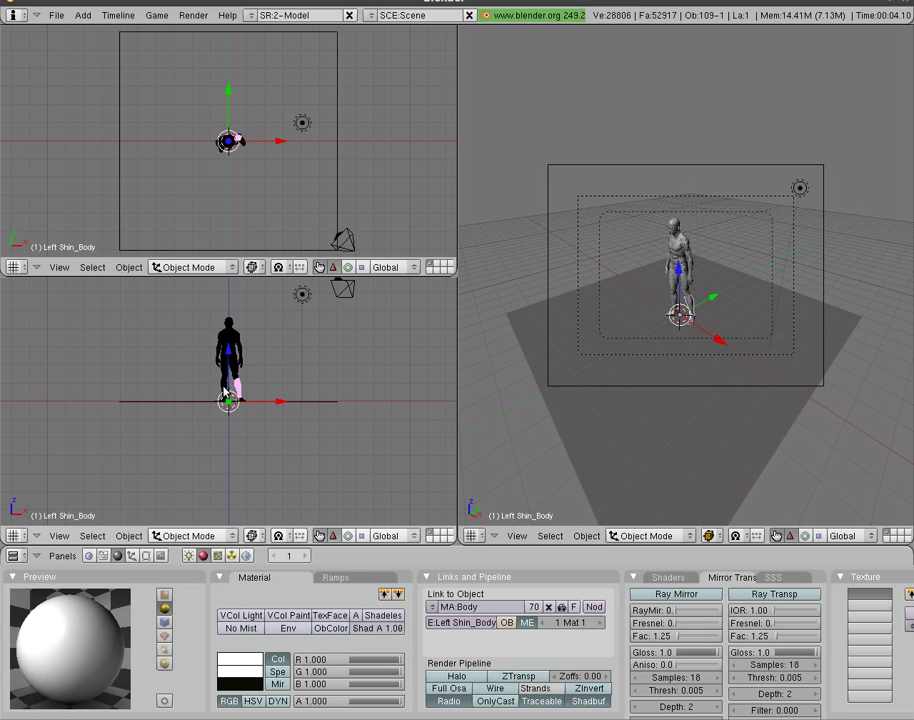
right_click(224, 392)
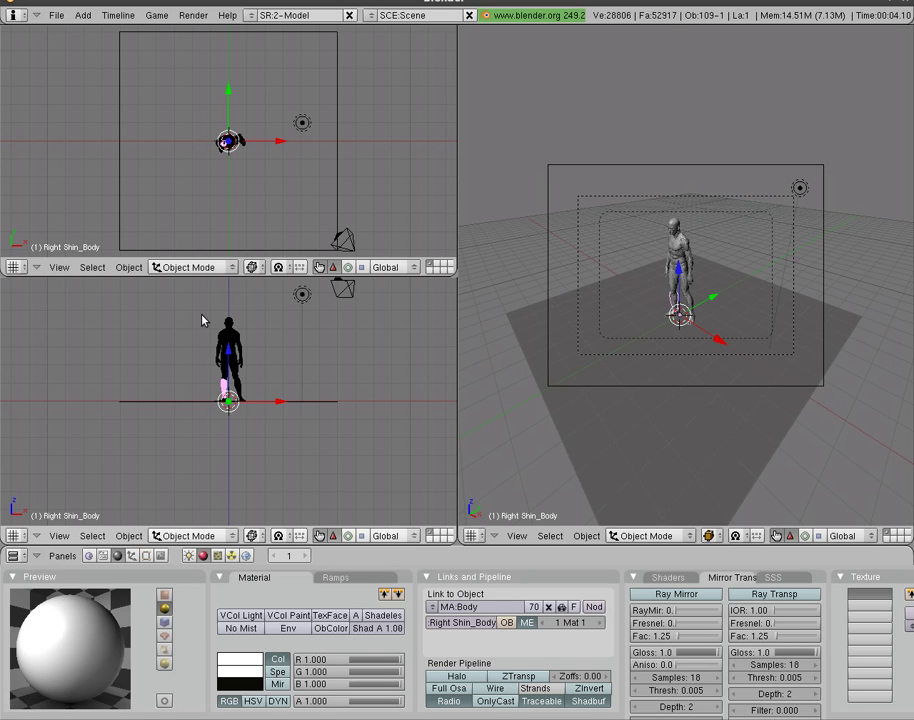
key("a")
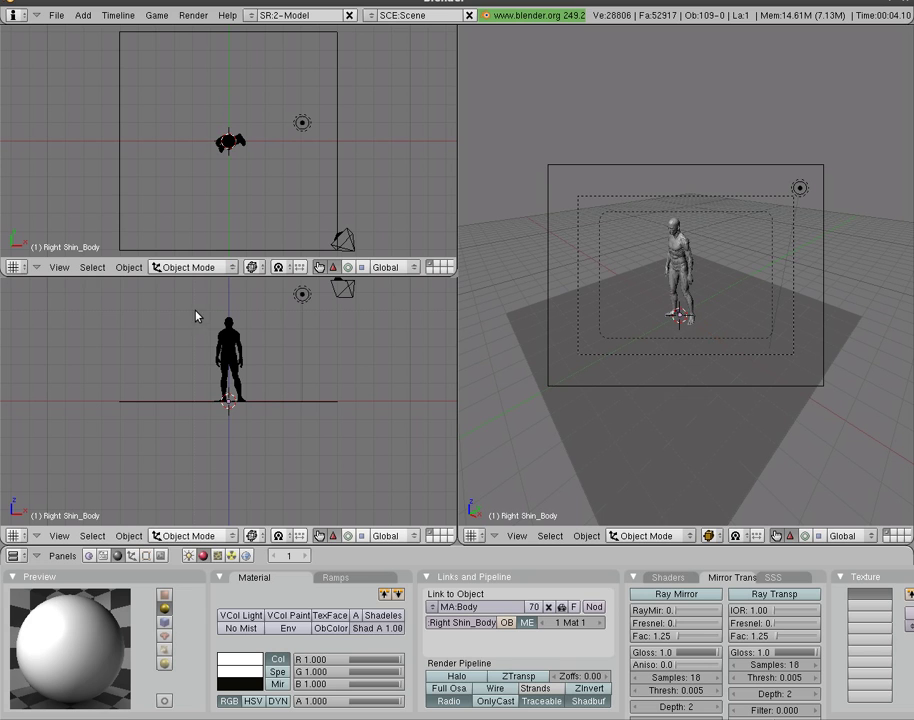
key("b")
left_click_drag(197, 316, 259, 404)
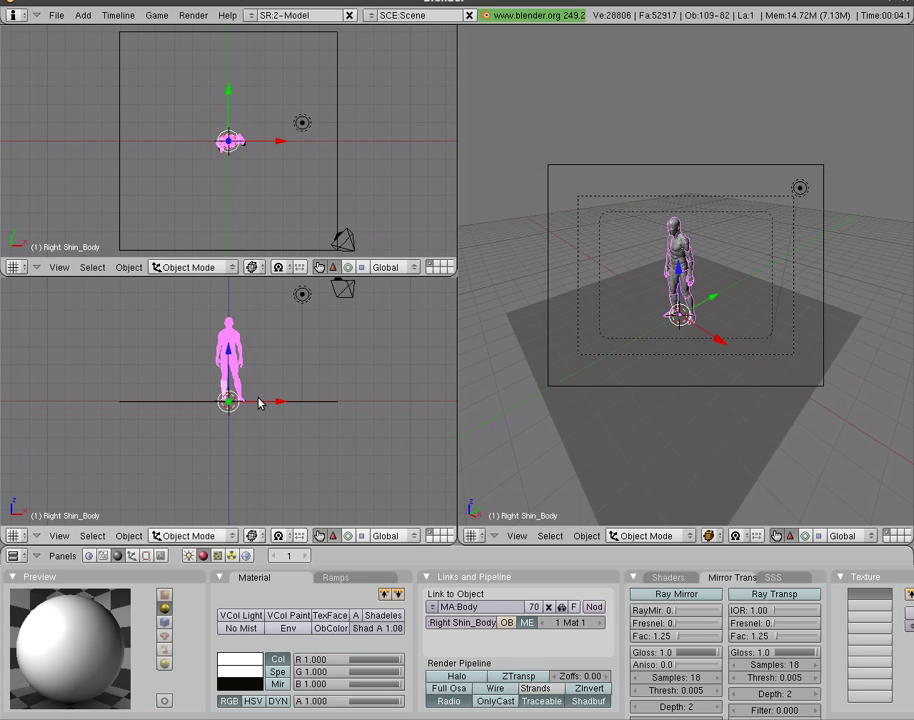
Step: Select the ground plane and lower it just below the figure's feet
scroll(240, 408, "up", 5)
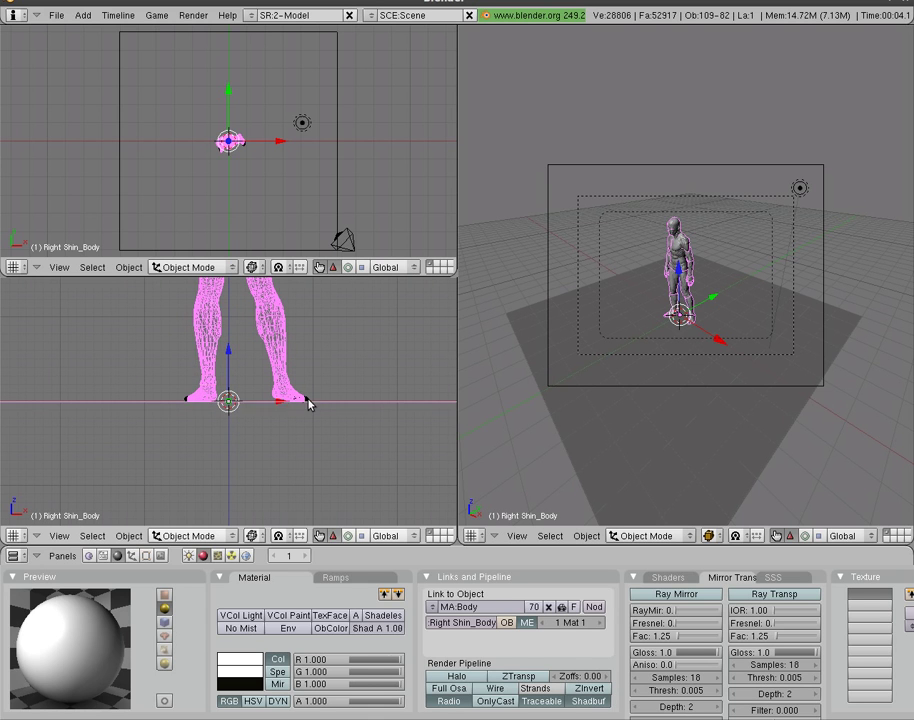
right_click(302, 401, "shift")
right_click(309, 403)
scroll(300, 406, "down", 3)
right_click(288, 406)
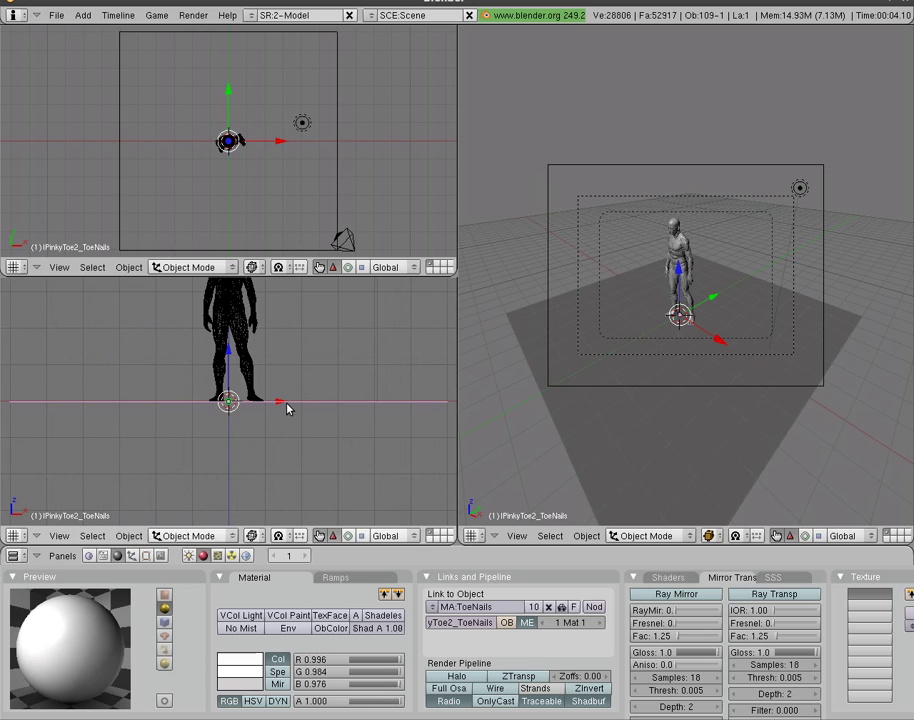
key("g")
left_click(286, 437)
scroll(286, 406, "down", 4)
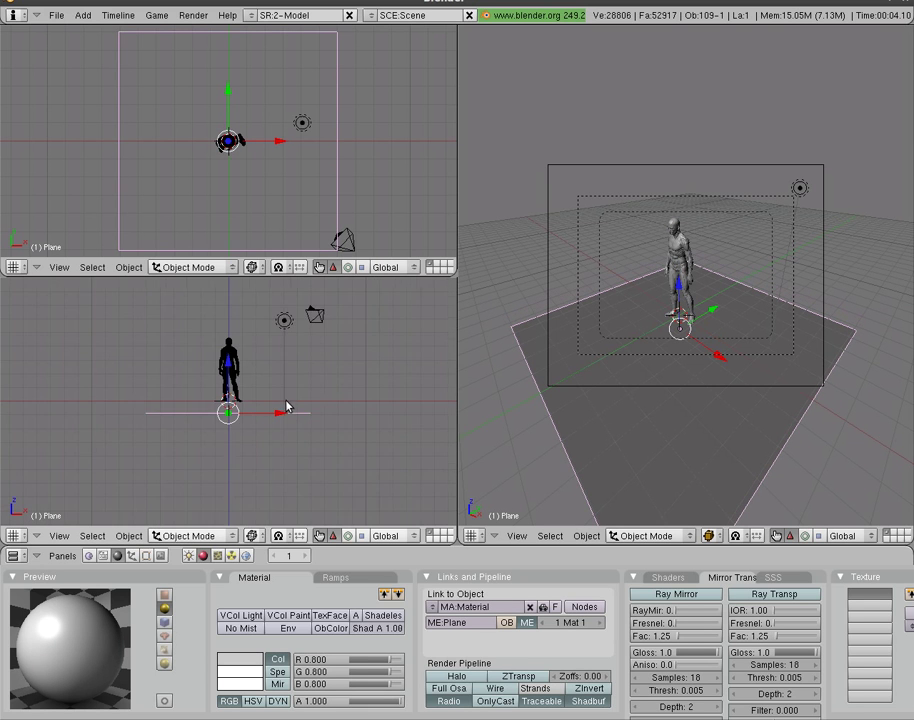
scroll(284, 406, "up", 2)
Step: Copy the plane's material onto every part of the figure with Ctrl+L Materials
key("a")
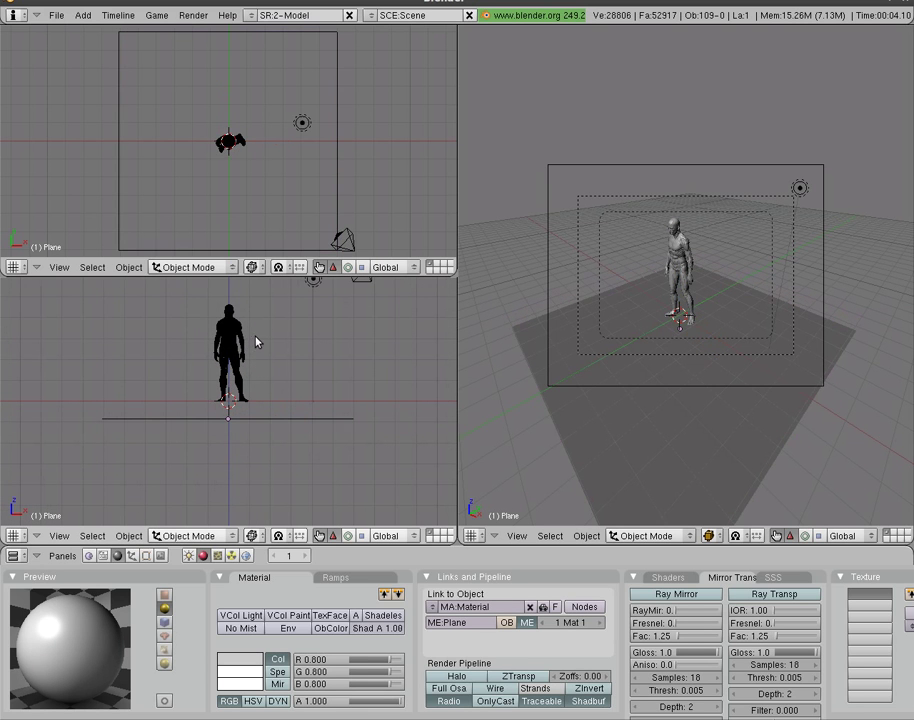
key("b")
left_click_drag(196, 306, 271, 406)
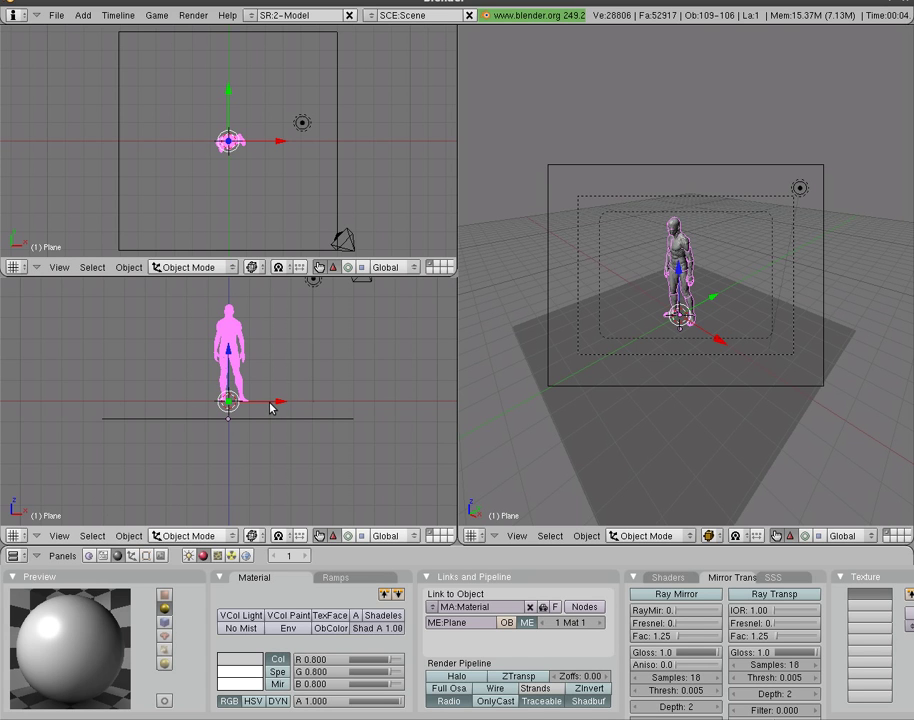
right_click(303, 419, "shift")
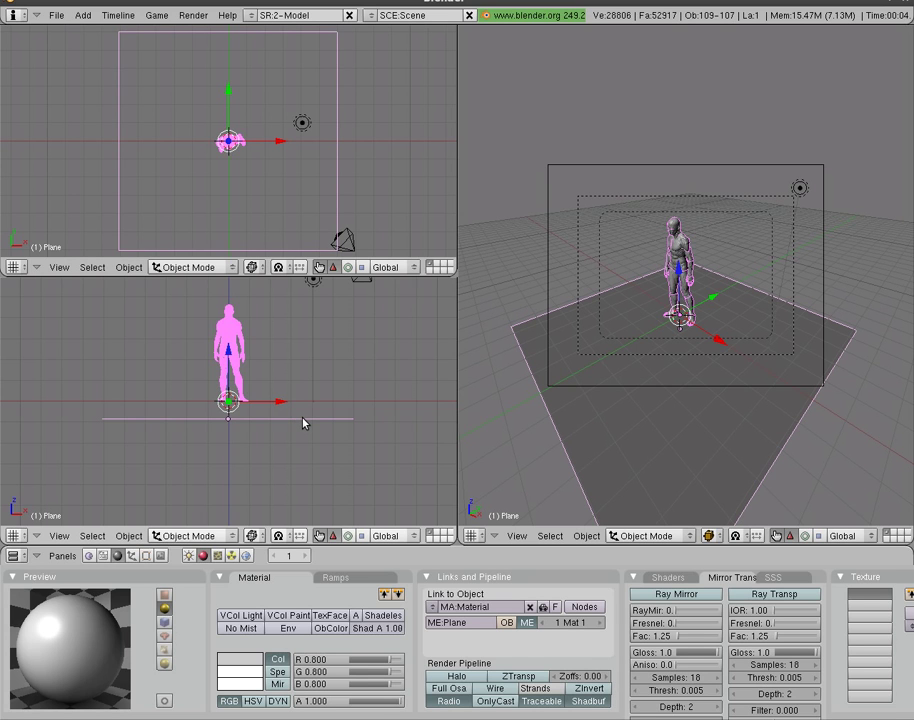
key("ctrl+l")
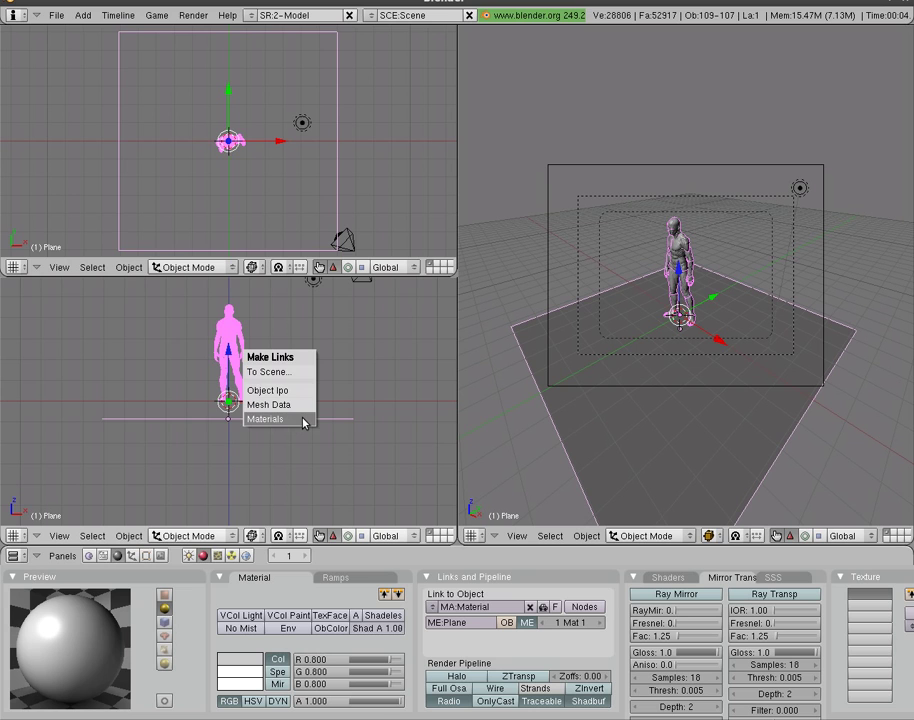
left_click(303, 419)
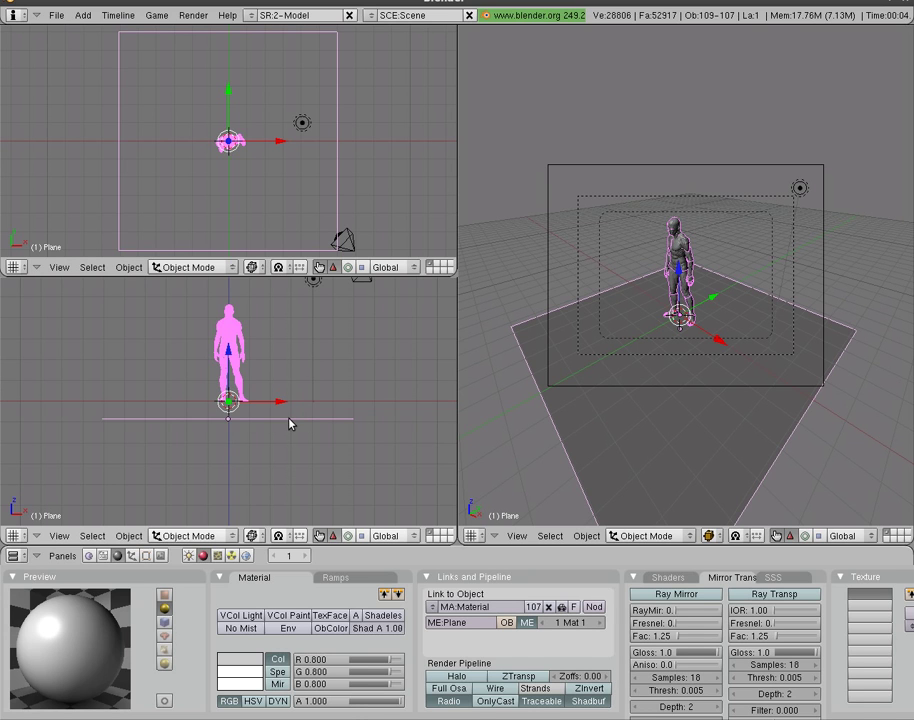
Step: Delete the ground plane from the scene
right_click(289, 424)
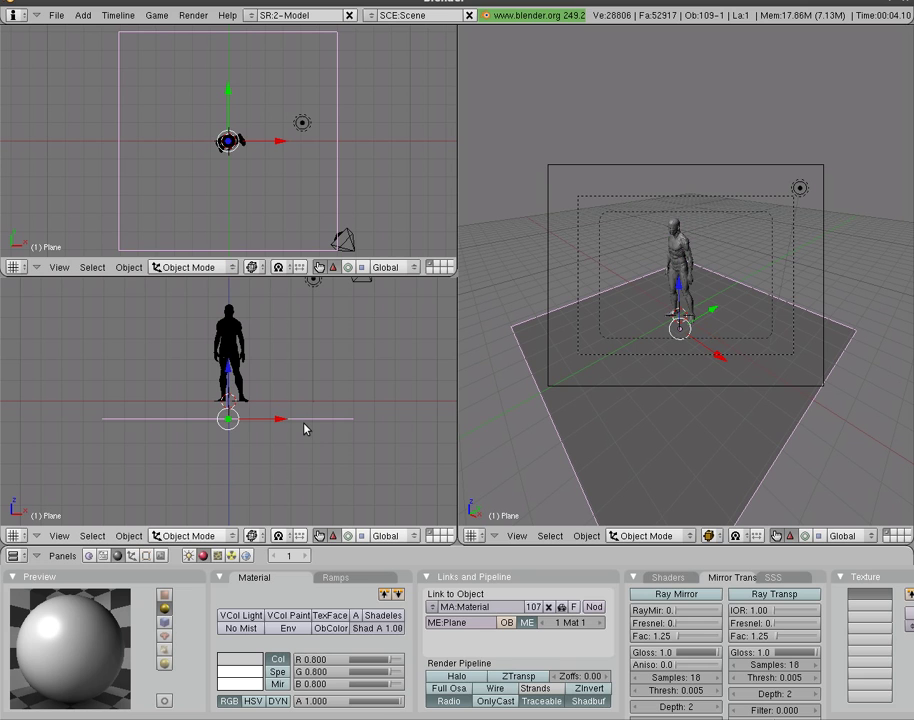
key("x")
left_click(317, 421)
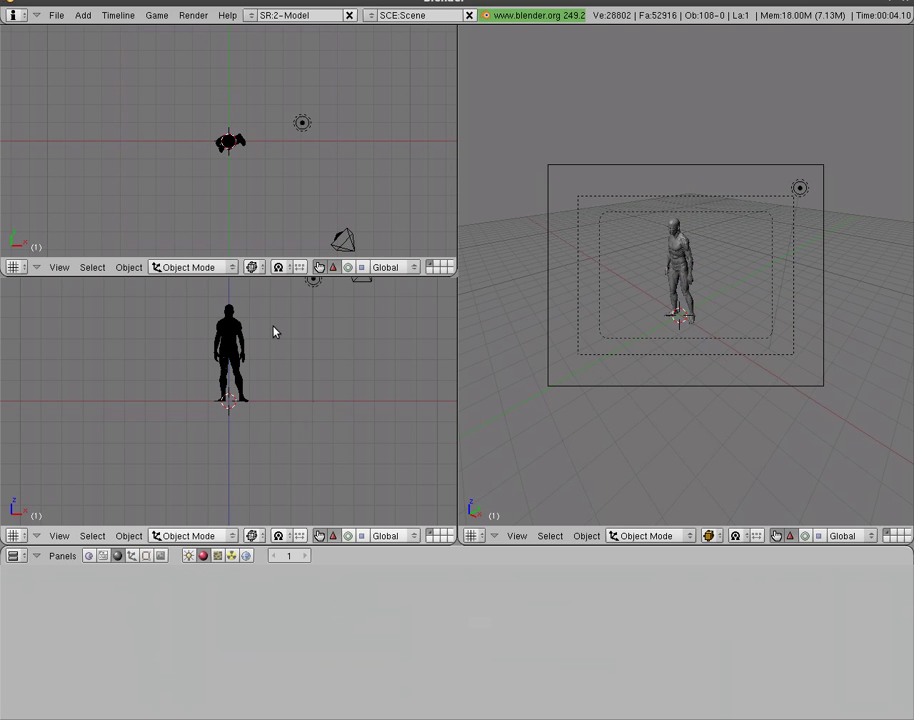
key("F12")
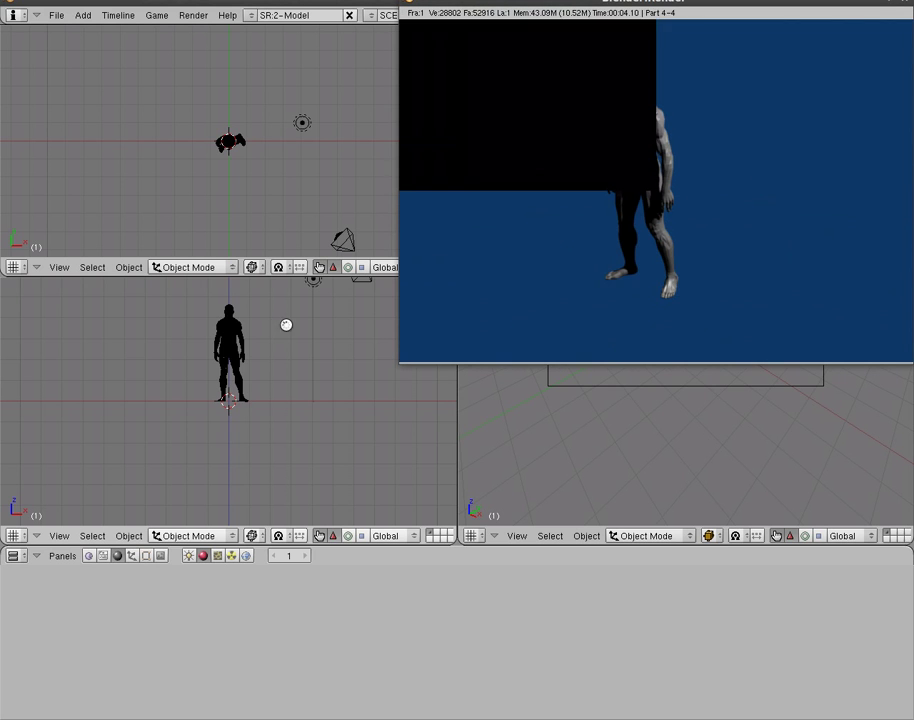
left_click_drag(726, 10, 565, 137)
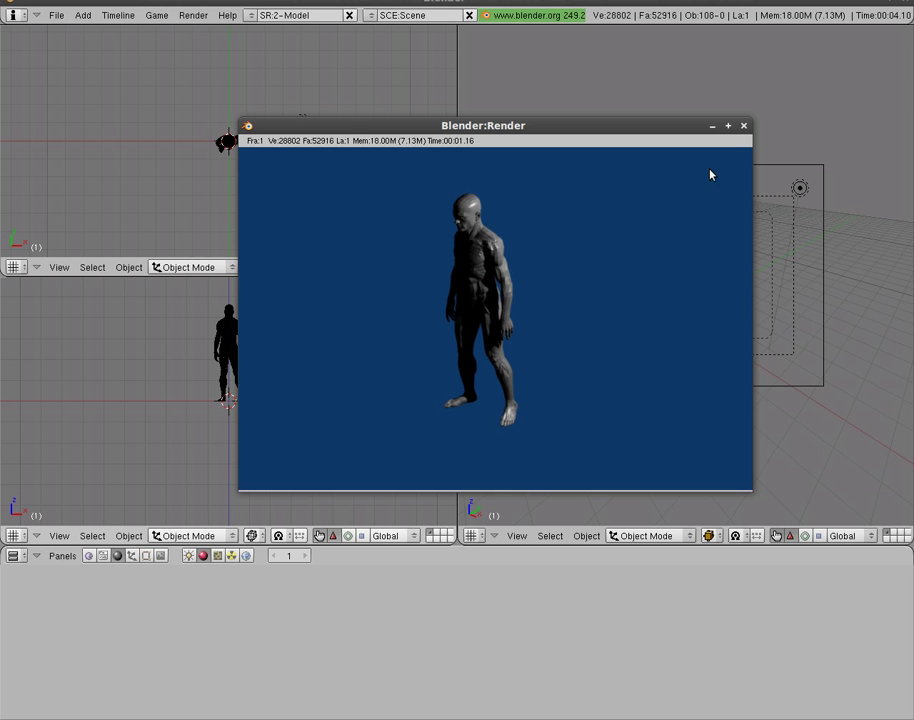
left_click(743, 125)
Step: Move the spot lamp to a spot in front of the figure
right_click(316, 131)
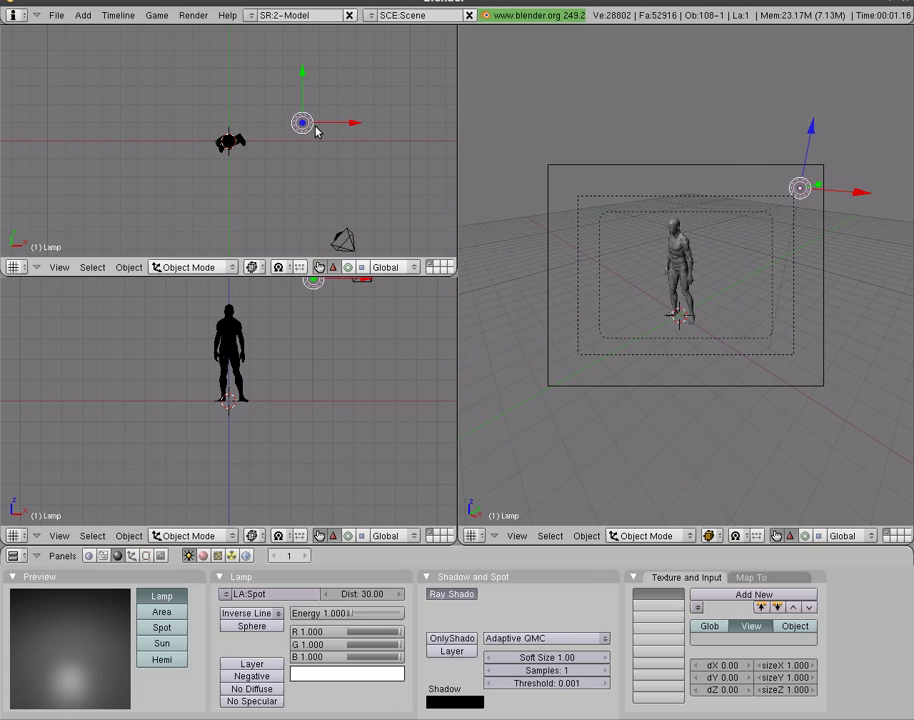
key("g")
left_click(237, 220)
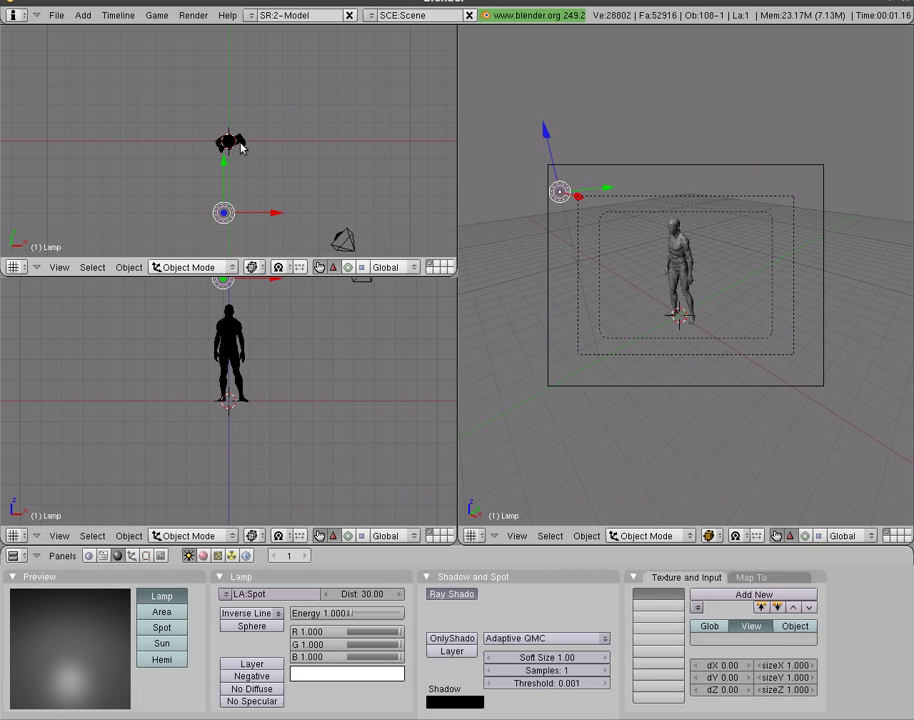
Step: Select all of the figure's parts and request joining them with Ctrl+J
right_click(240, 145)
right_click(229, 141)
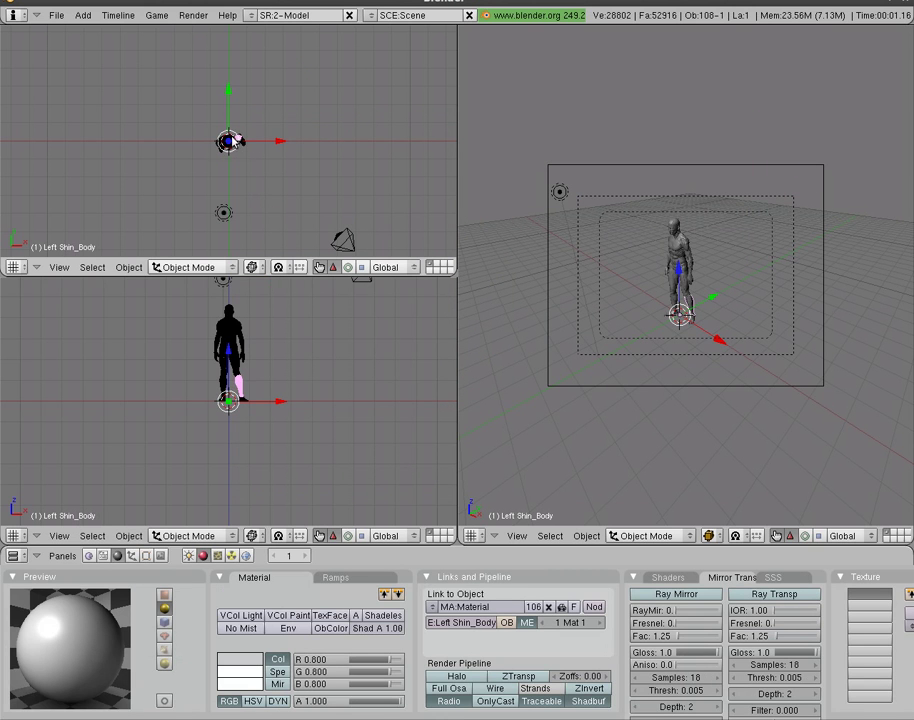
right_click(226, 141)
right_click(230, 142)
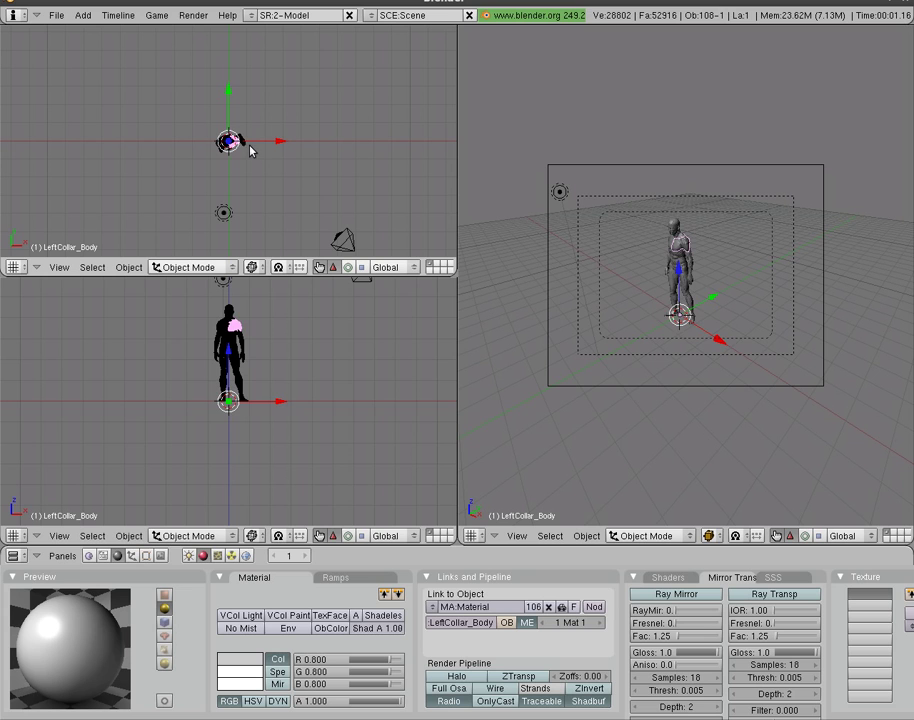
key("a")
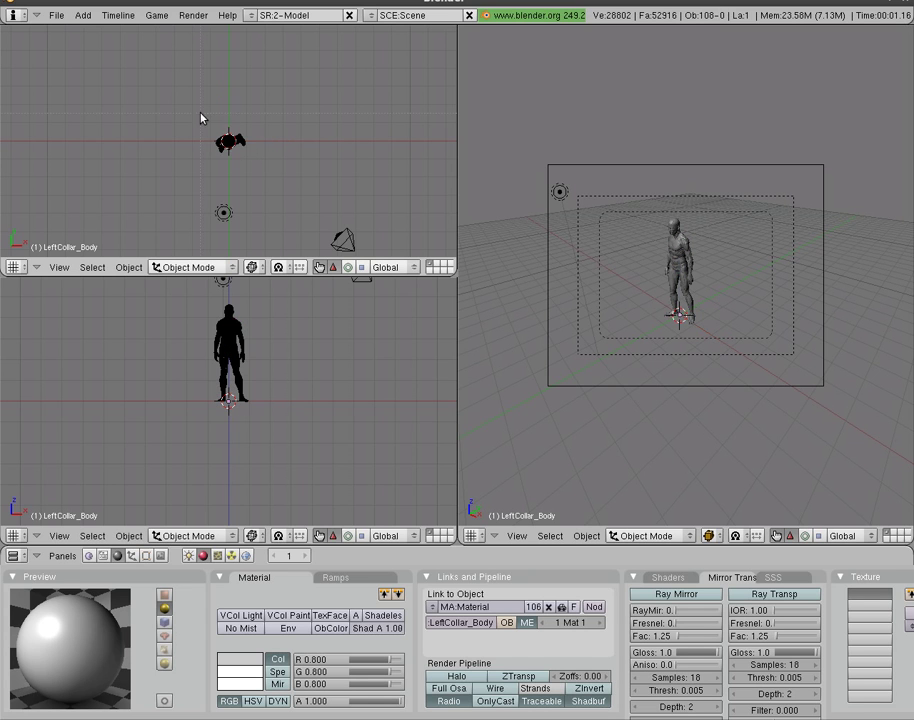
key("a")
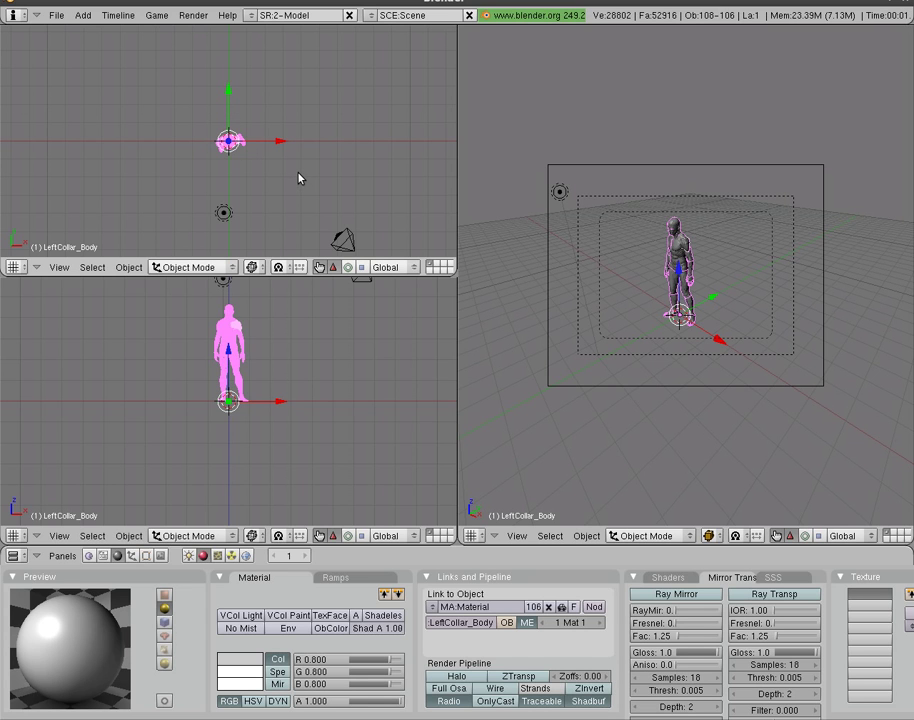
key("ctrl+j")
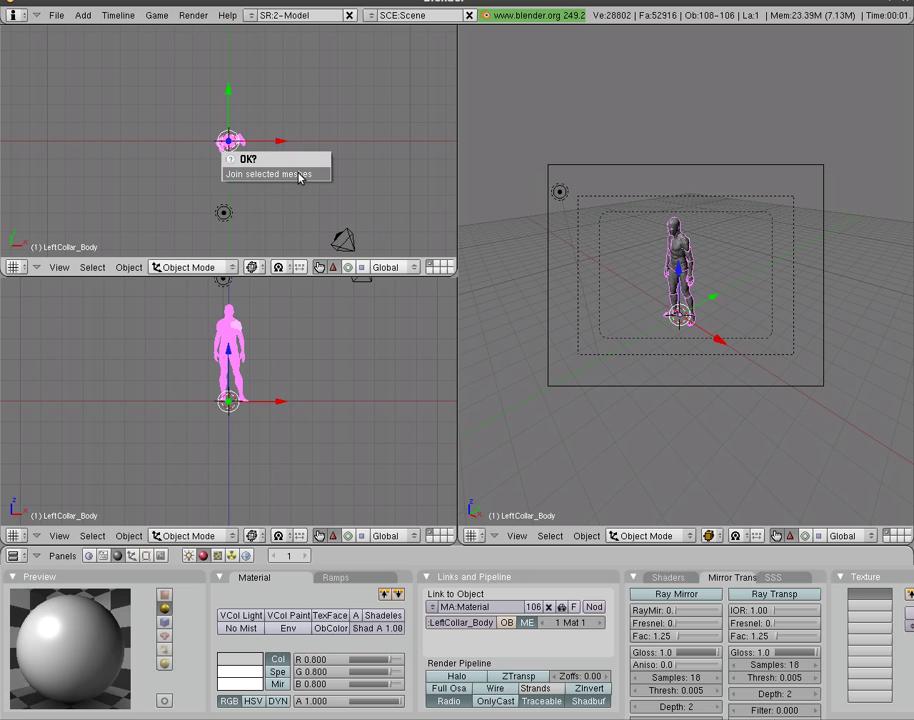
Step: Join the parts into one mesh, LeftCollar_Body, and show its Editing settings
left_click(298, 175)
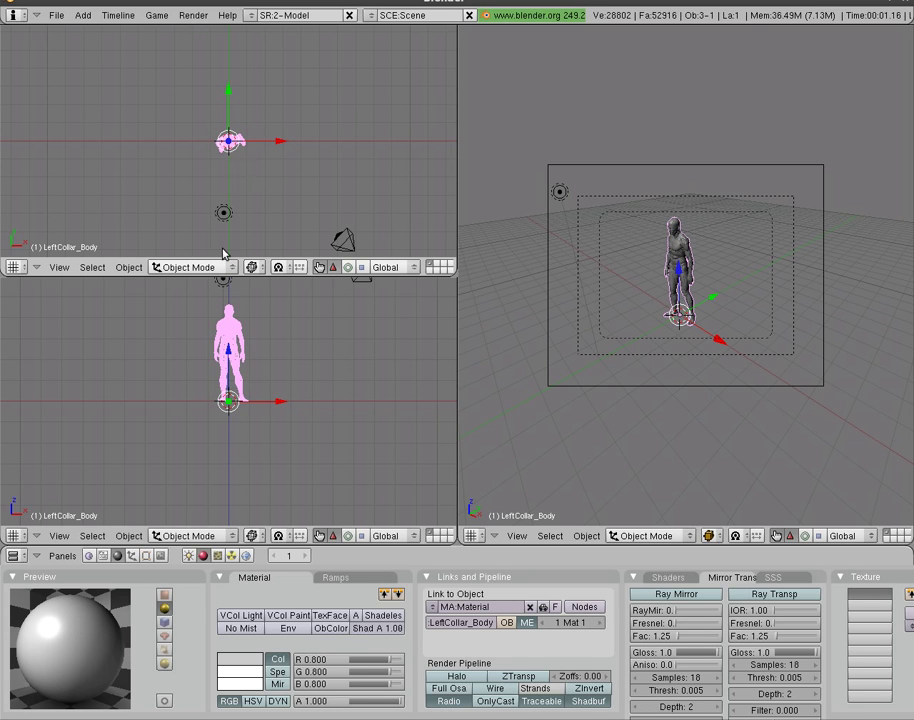
left_click(131, 557)
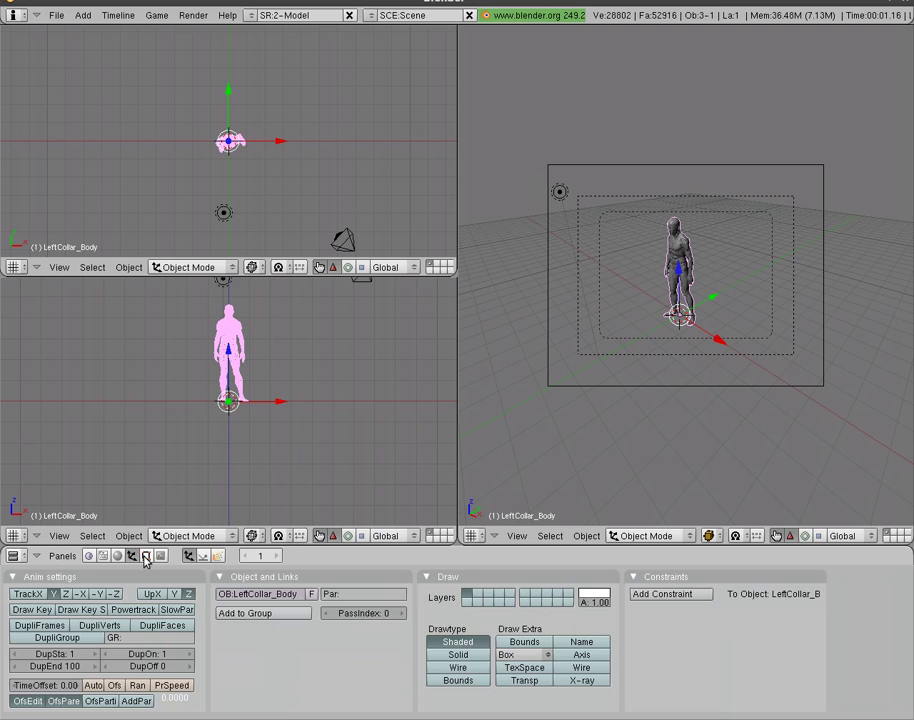
left_click(145, 557)
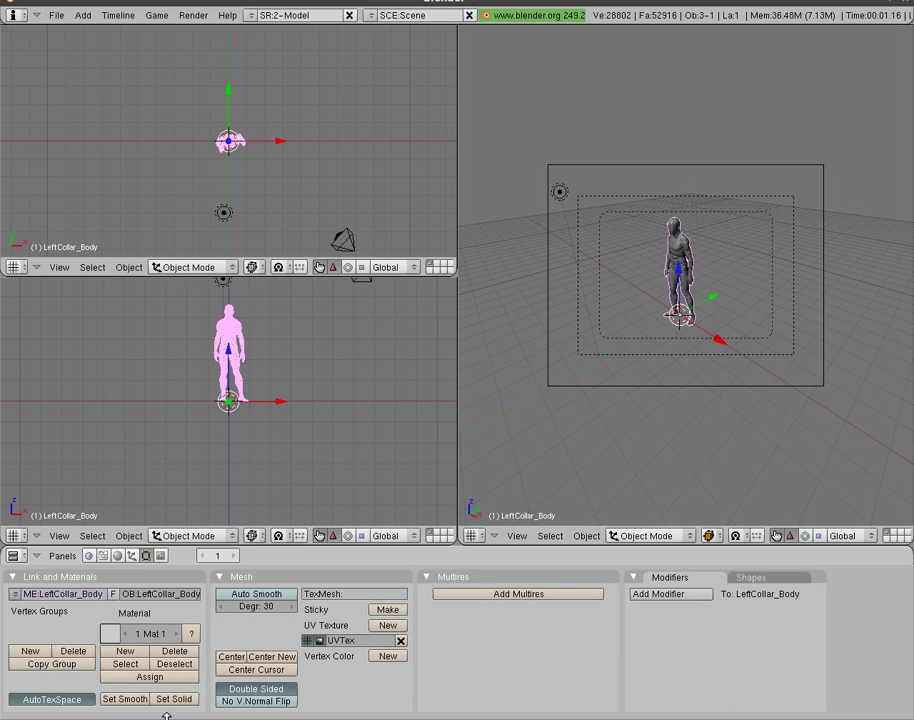
key("F12")
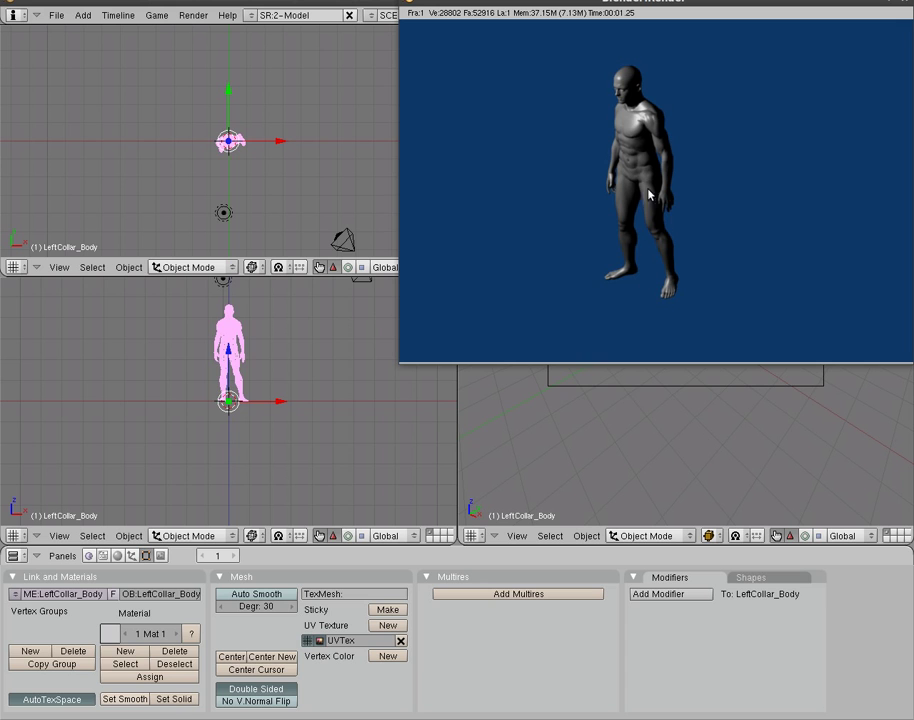
left_click_drag(475, 3, 379, 61)
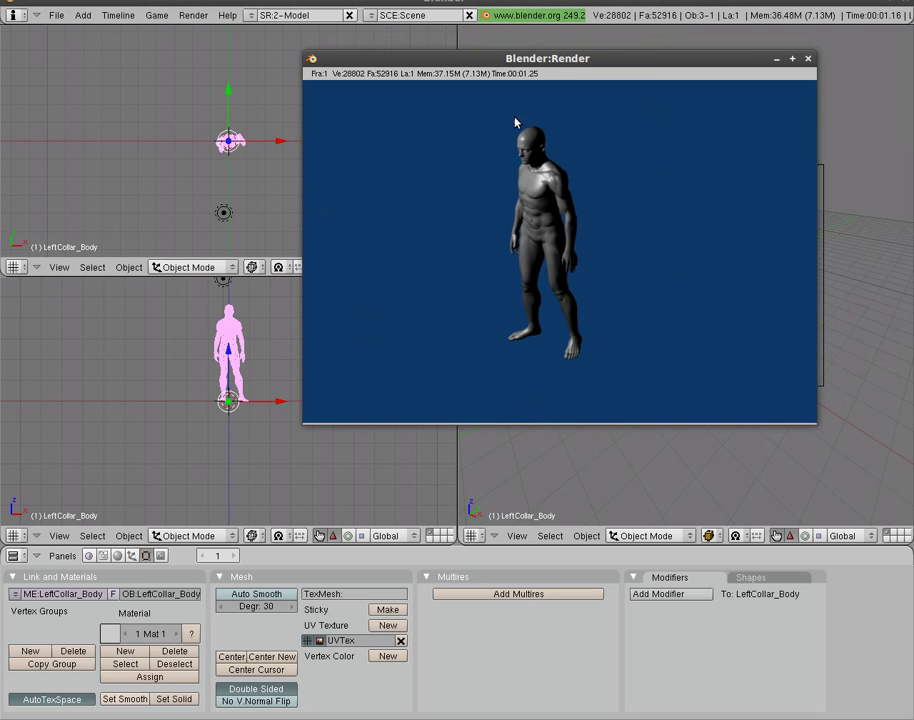
left_click(808, 59)
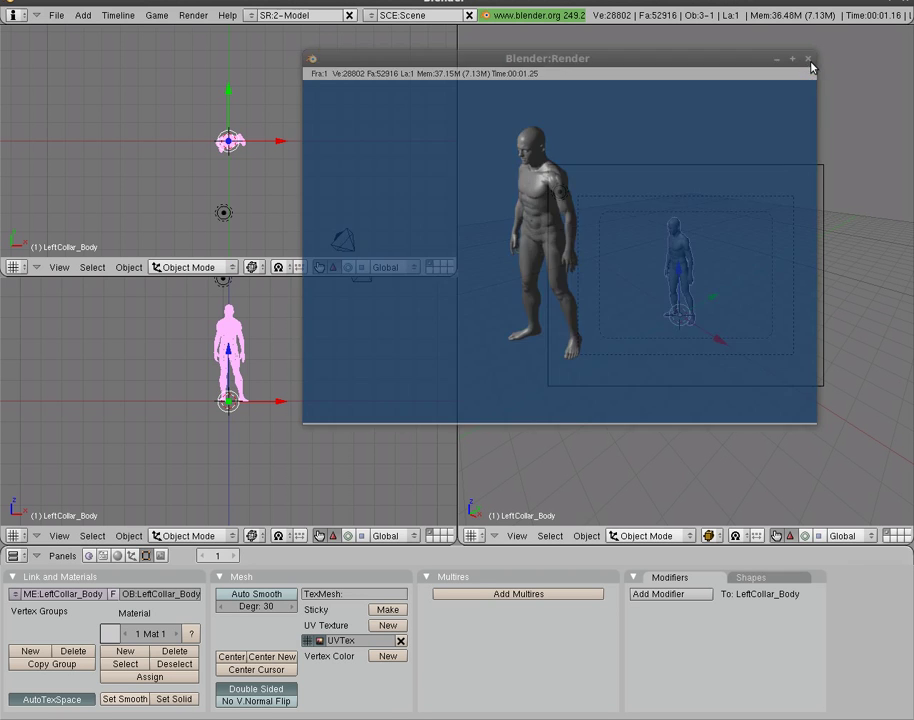
Step: Enable Ray Mirror on the figure's material and raise RayMir to 1
left_click(117, 556)
left_click(676, 594)
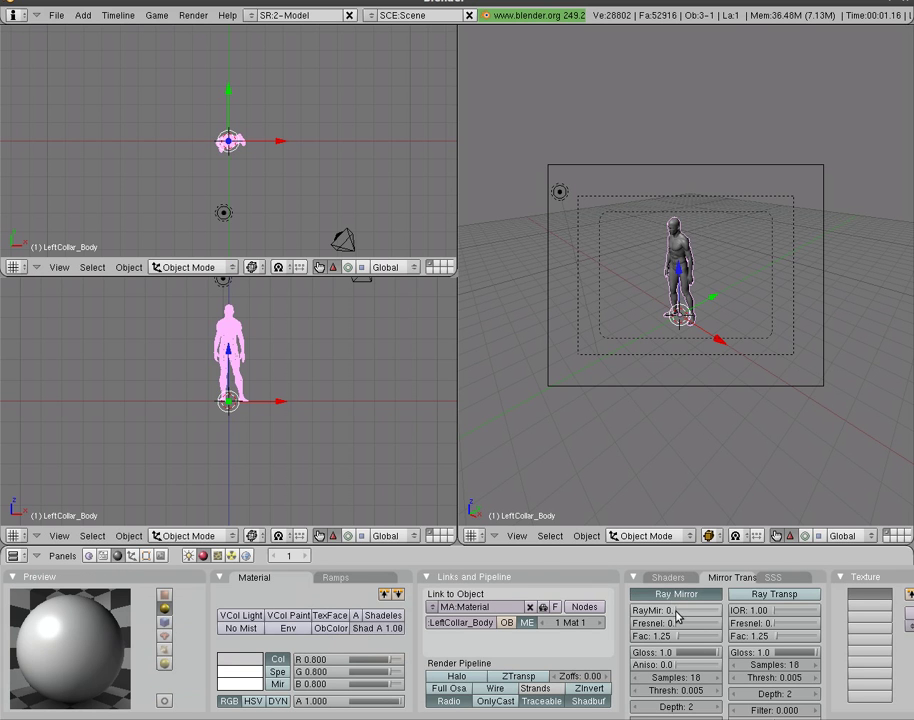
left_click_drag(695, 618, 716, 611)
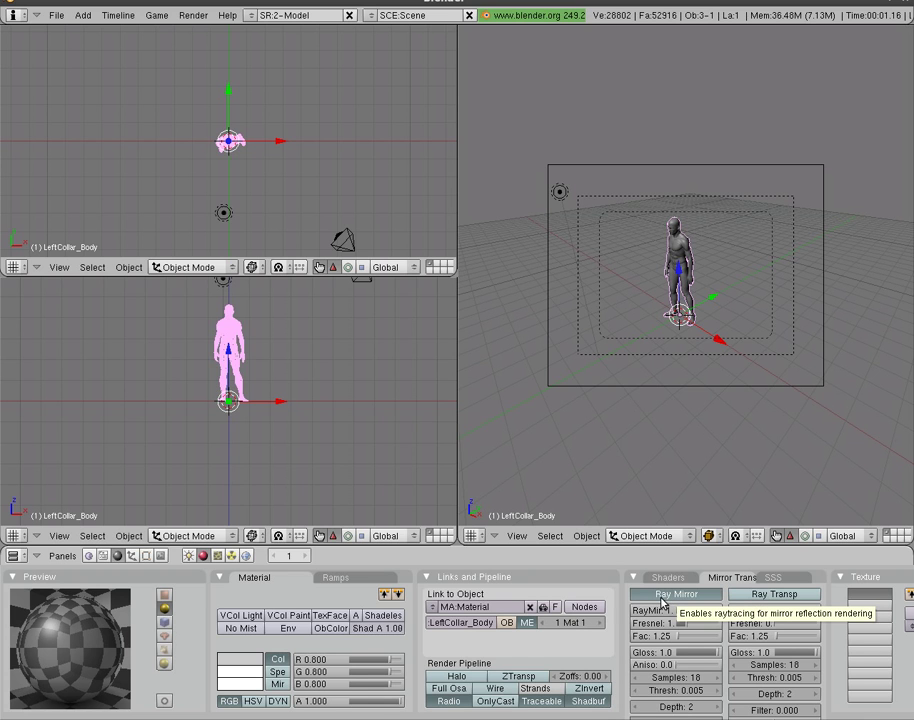
key("F12")
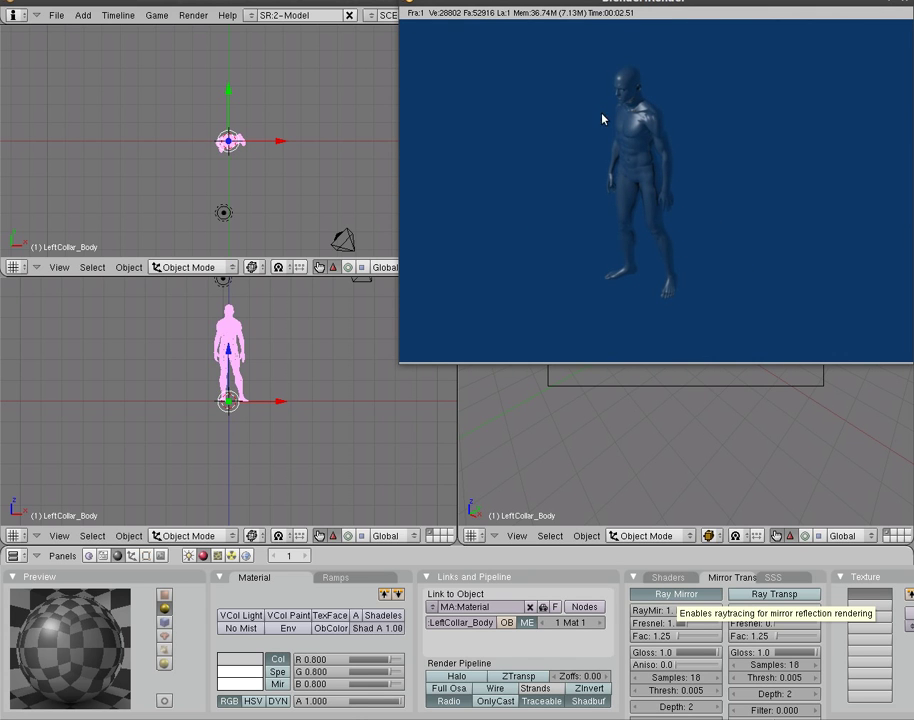
left_click_drag(655, 3, 473, 120)
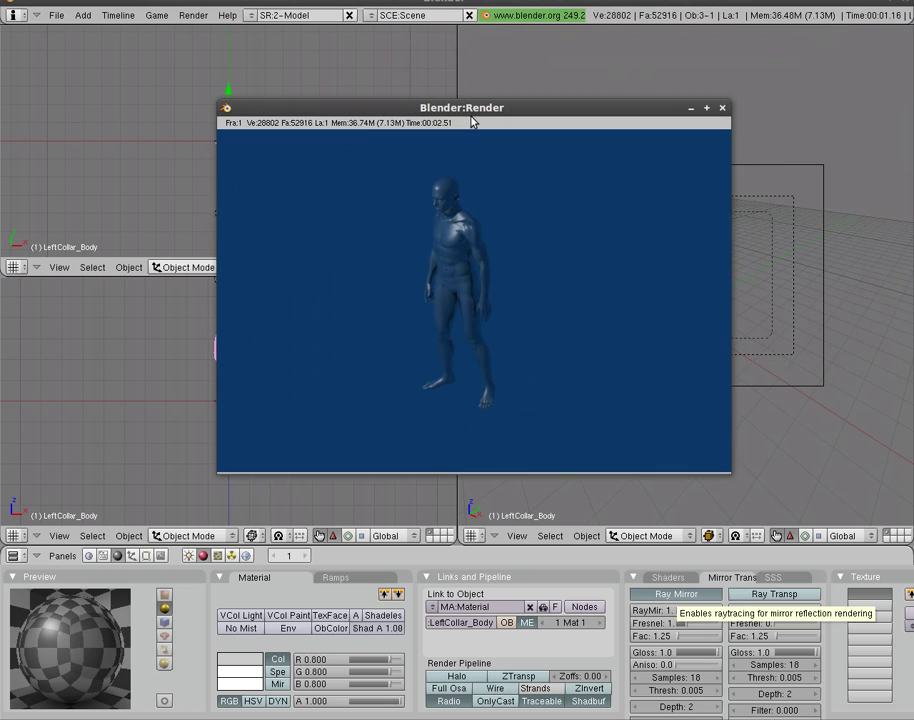
left_click(723, 109)
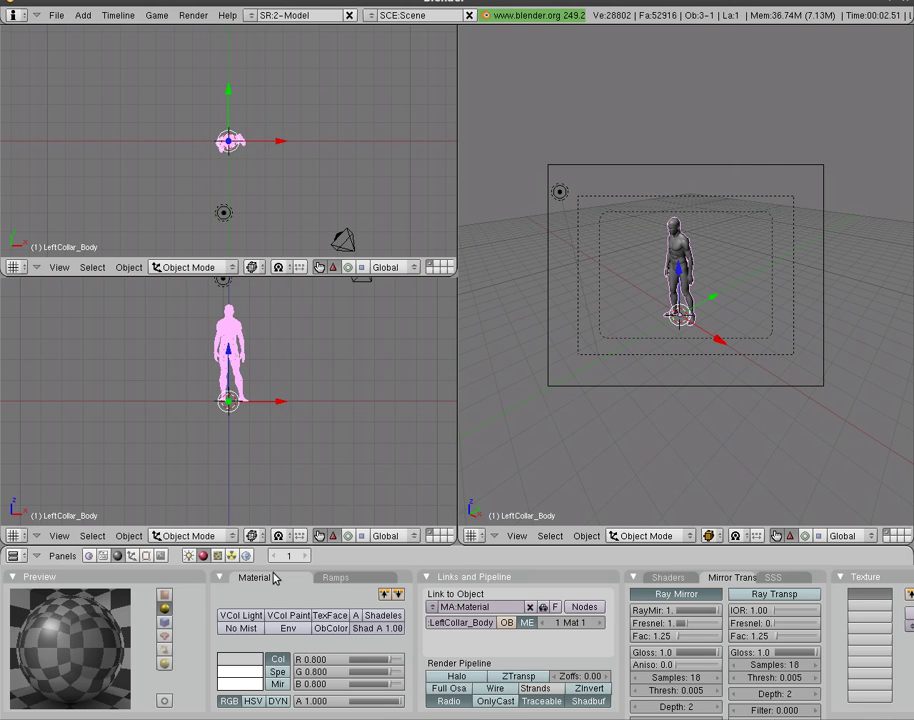
Step: Toggle mirror reflections off and add a new Image-type texture to the material
left_click(690, 596)
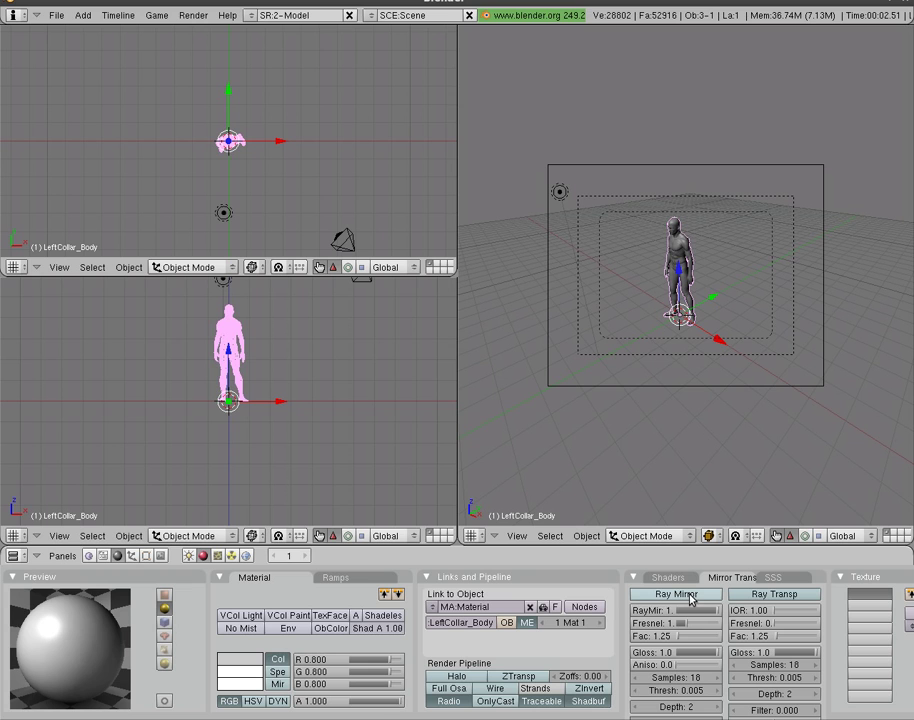
left_click(218, 557)
left_click(270, 594)
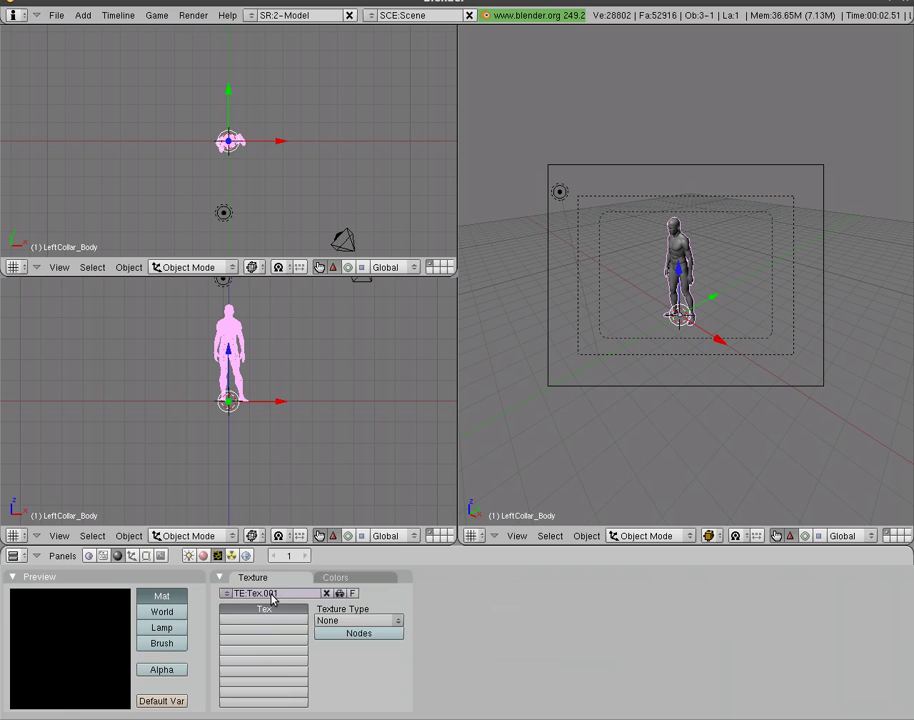
left_click(376, 622)
left_click(377, 598)
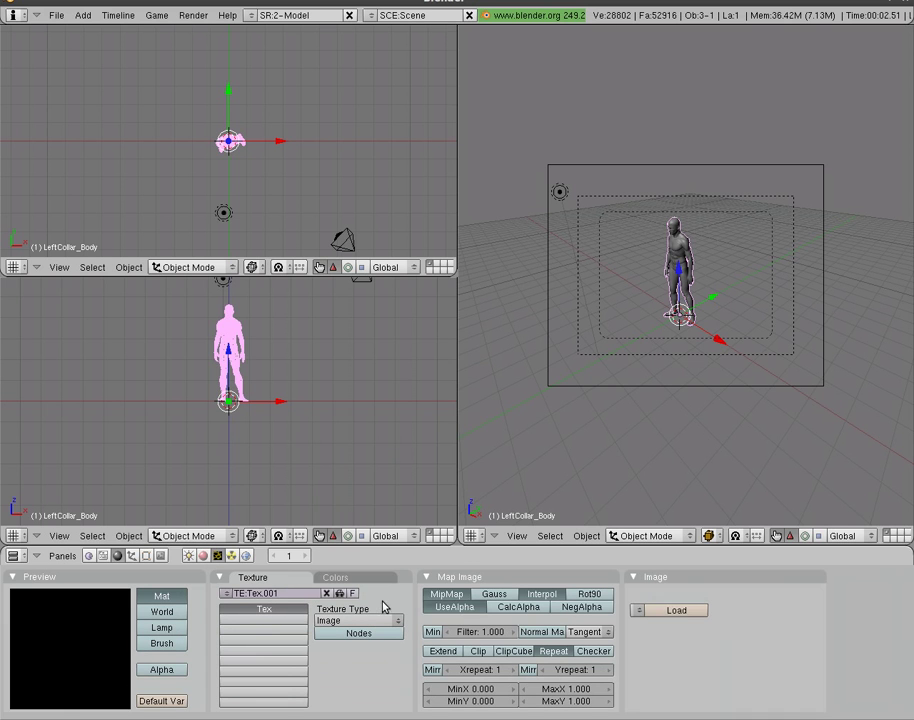
Step: Load dsc06598.jpg from the Pictures folder into the texture
left_click(677, 611)
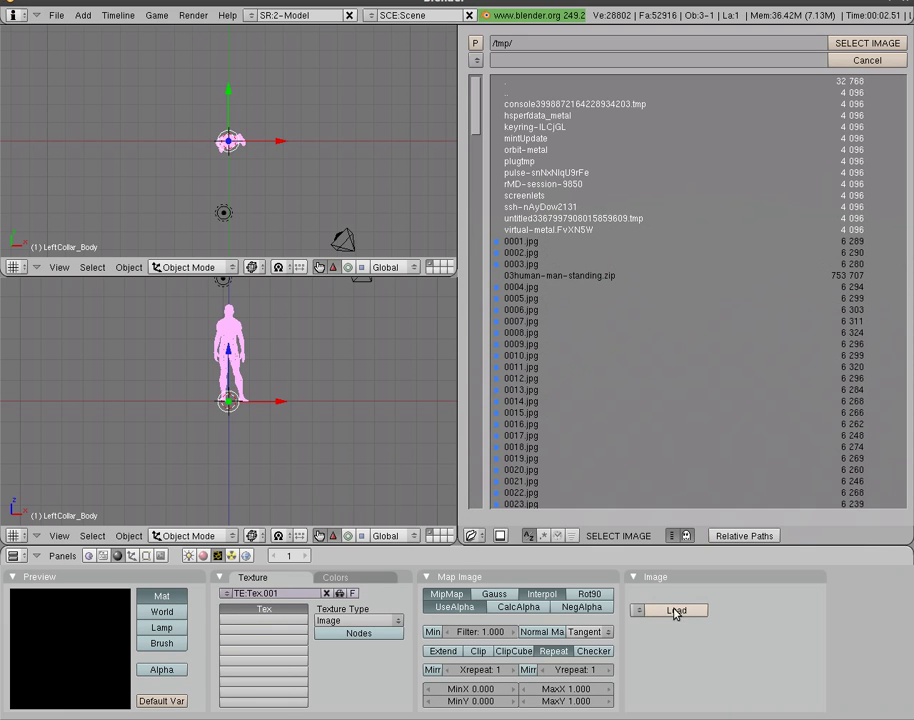
left_click(477, 61)
left_click(486, 74)
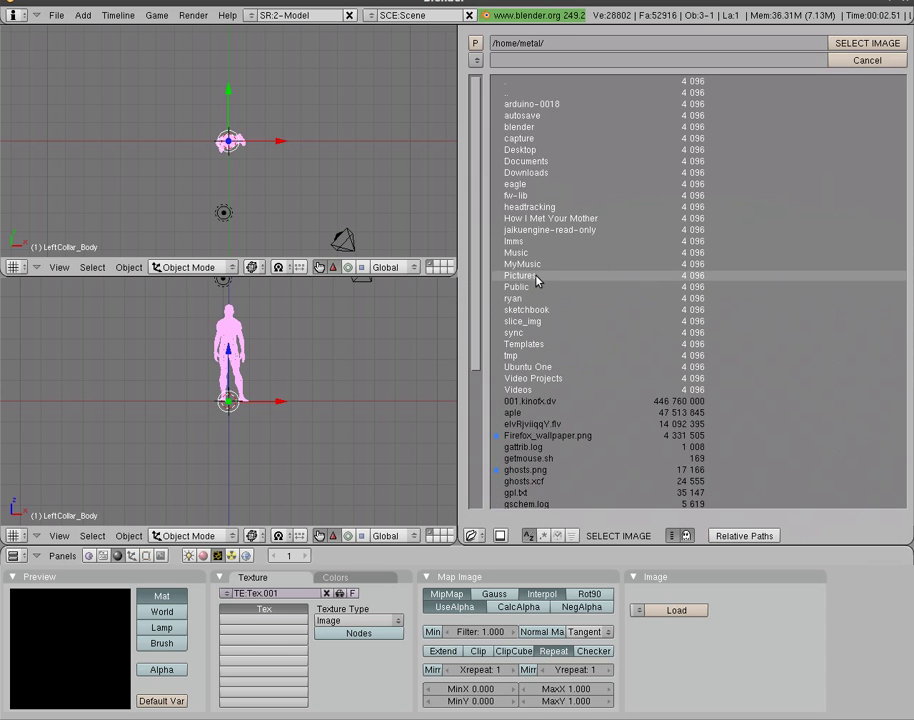
left_click(537, 276)
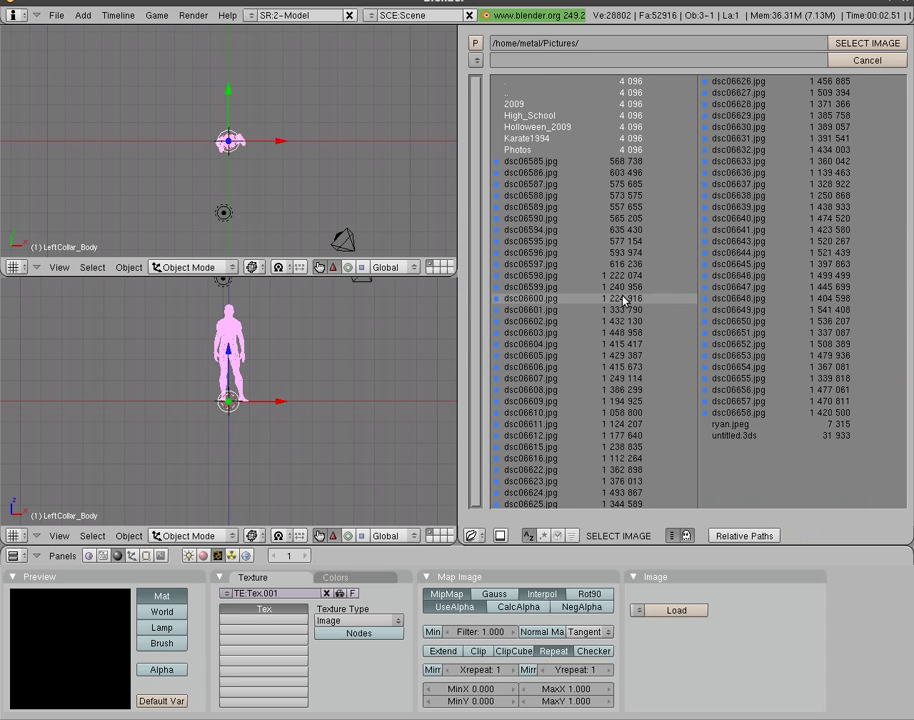
left_click(550, 276)
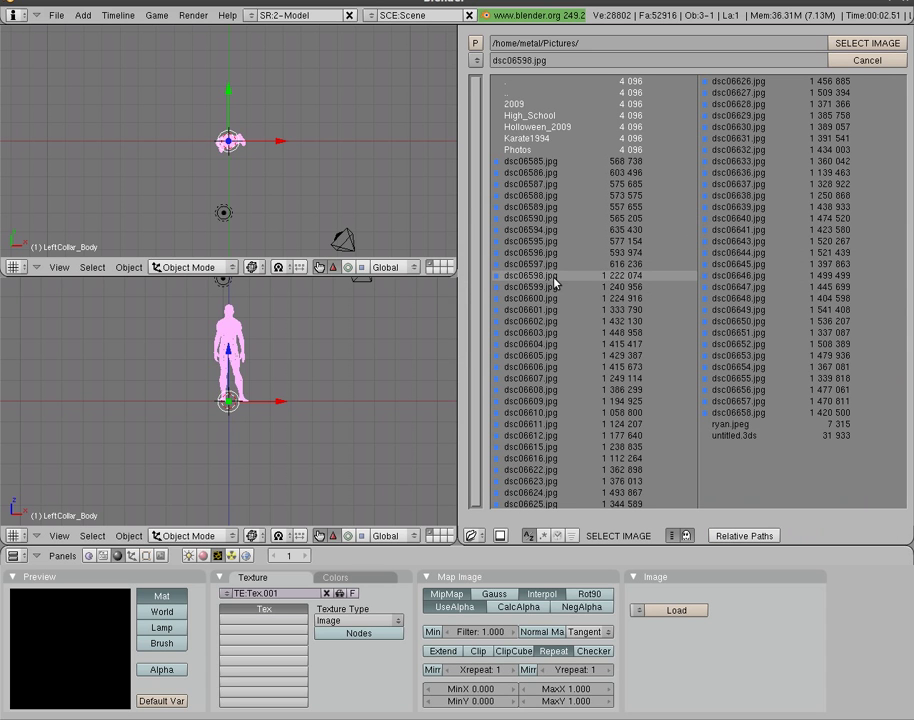
left_click(857, 48)
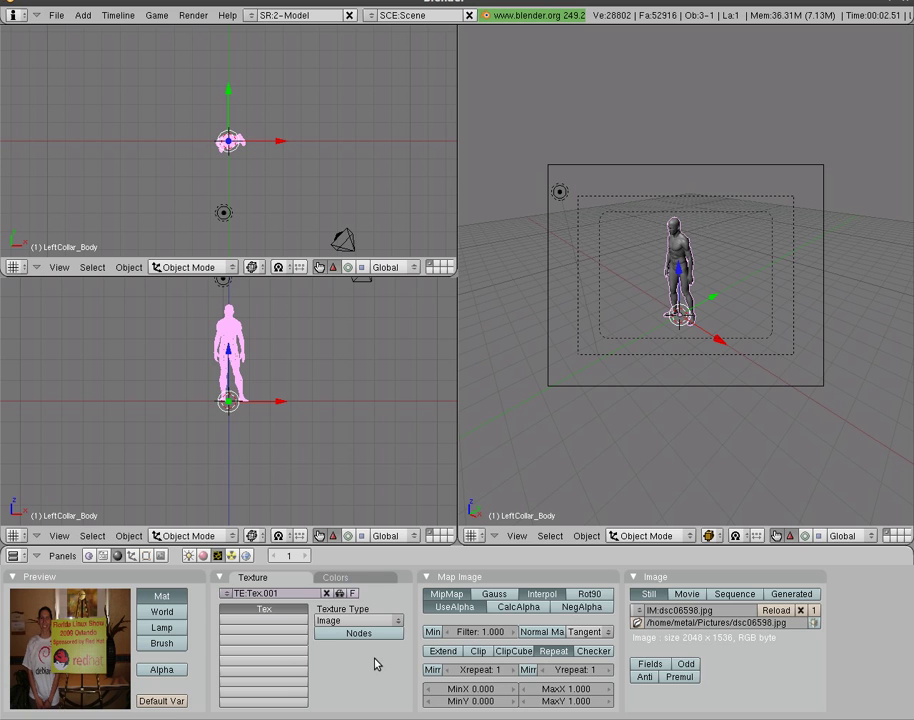
Step: Preview the material on a flat plane, open texture mapping options, and pan to the Preview panel
left_click(205, 557)
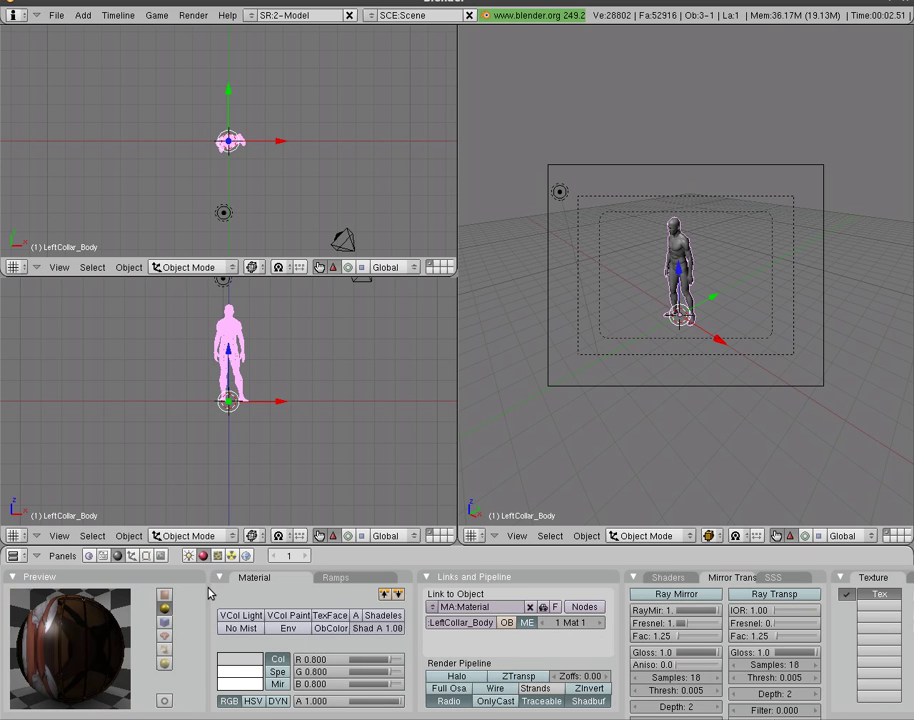
left_click(164, 595)
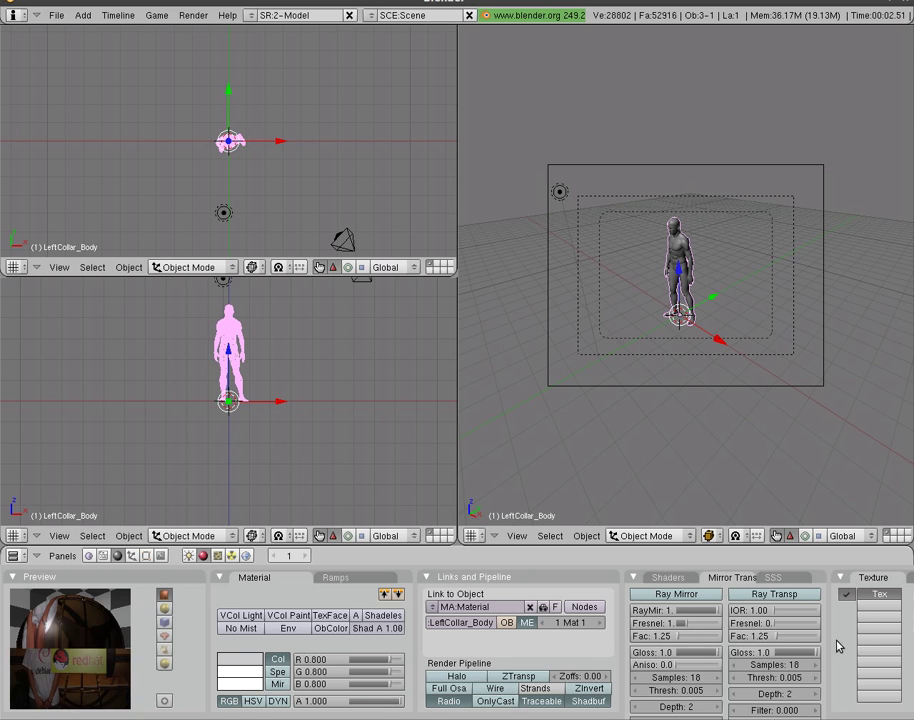
middle_click_drag(834, 645, 766, 651)
scroll(766, 651, "down", 1)
left_click(808, 578)
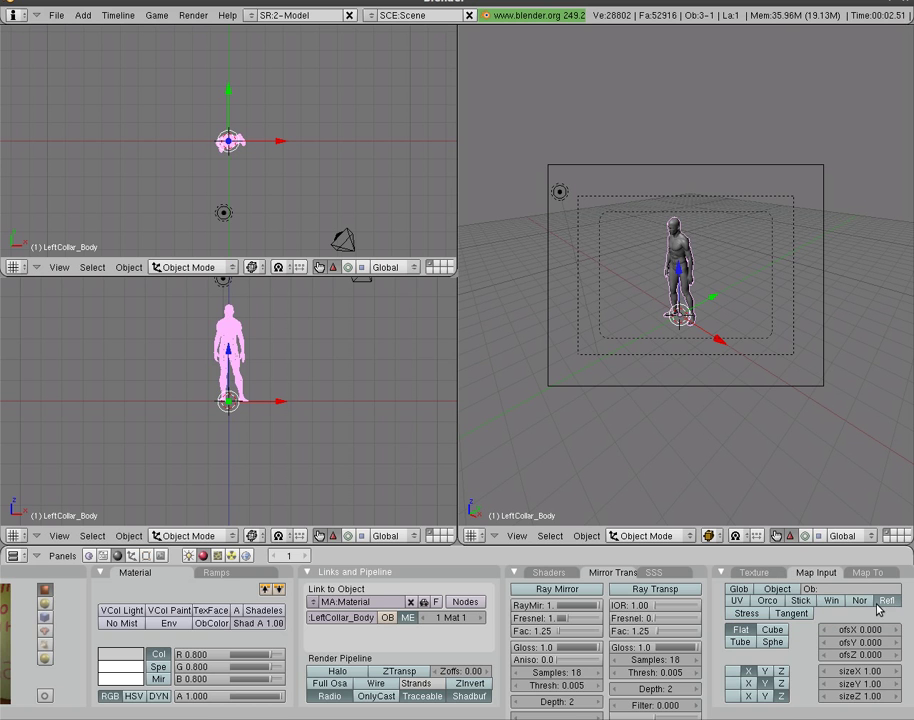
middle_click_drag(311, 660, 431, 664)
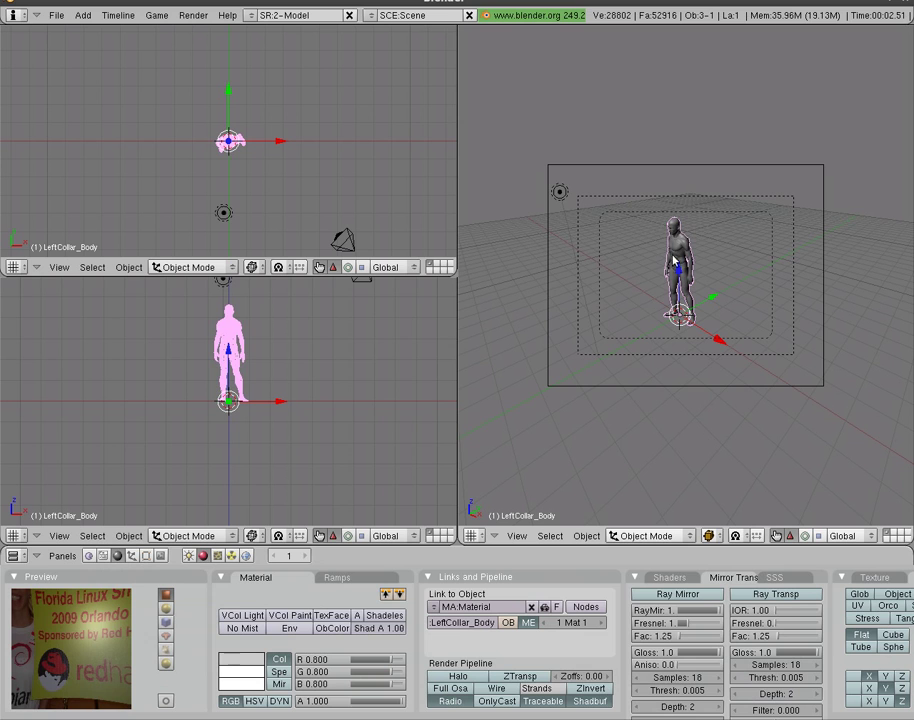
key("F12")
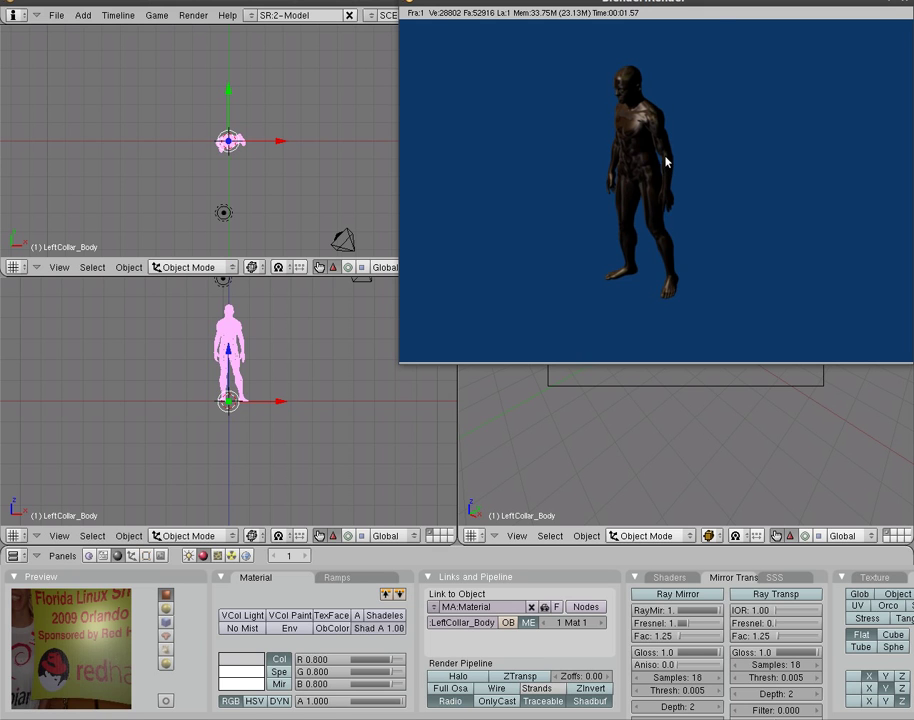
left_click_drag(715, 2, 499, 111)
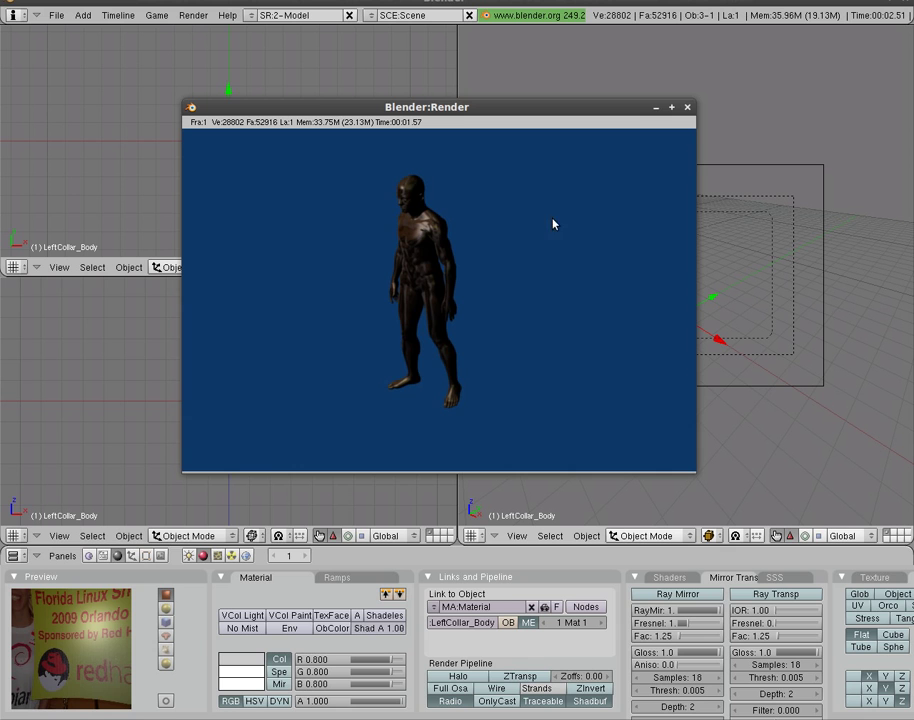
left_click(688, 107)
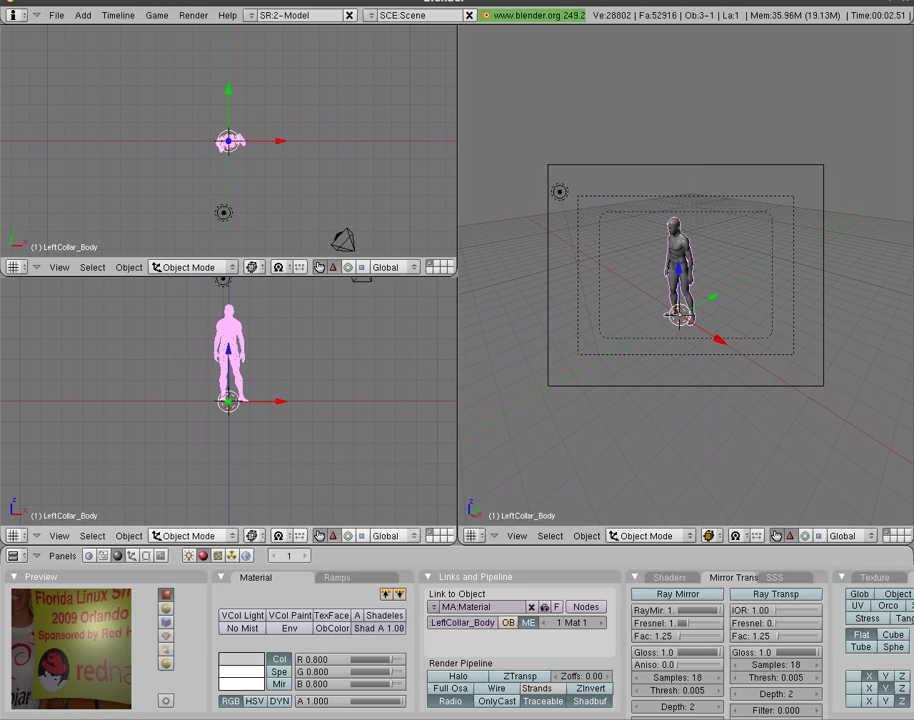
Step: Search the web for 'sky line' and show the image results
key("alt+Tab")
left_click(800, 40)
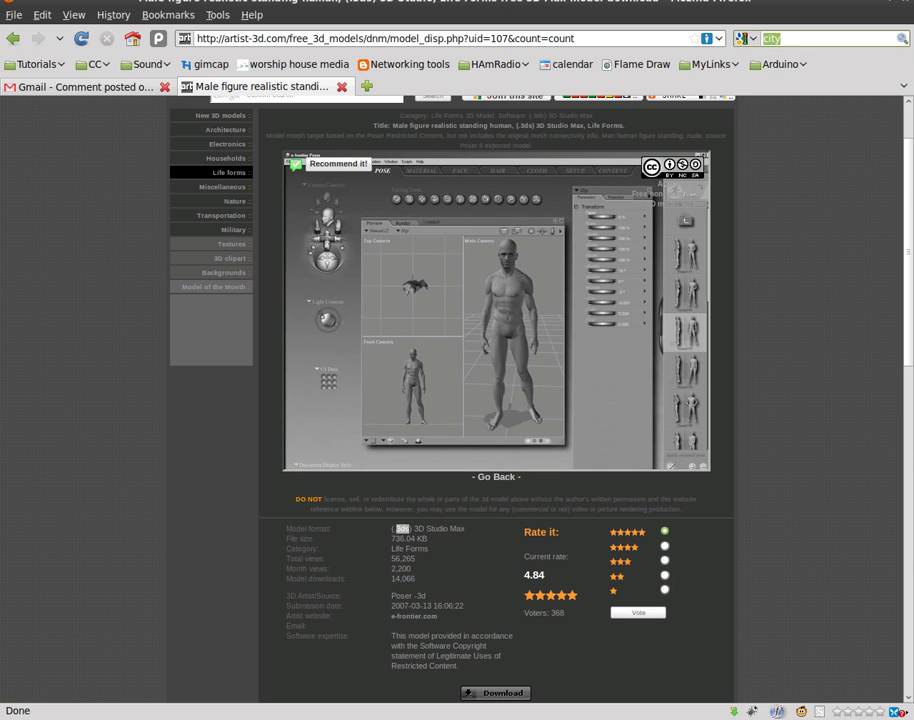
type("sky ")
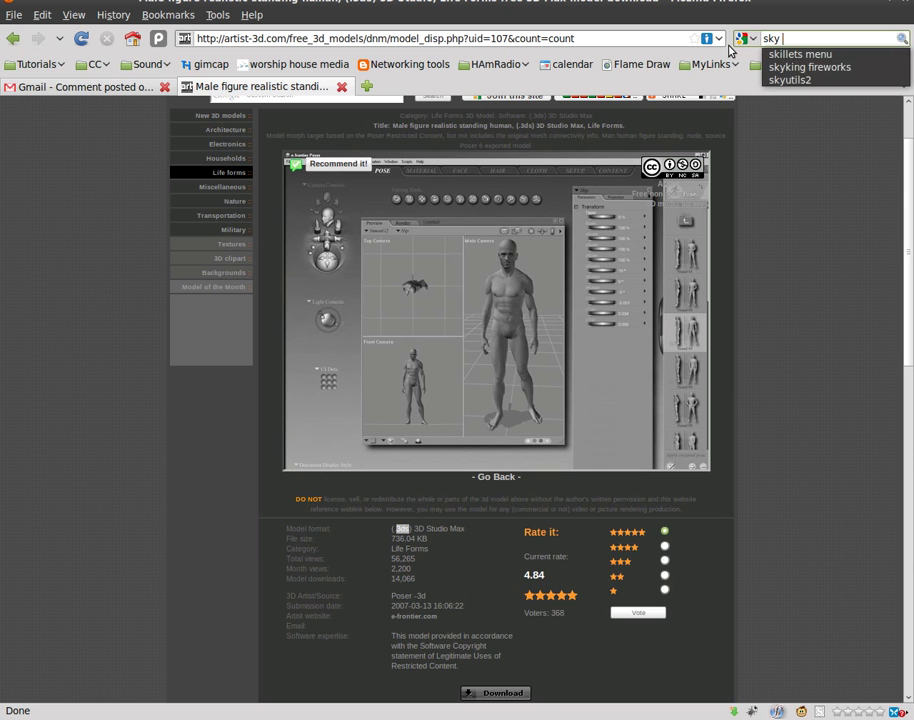
type("line")
key("Return")
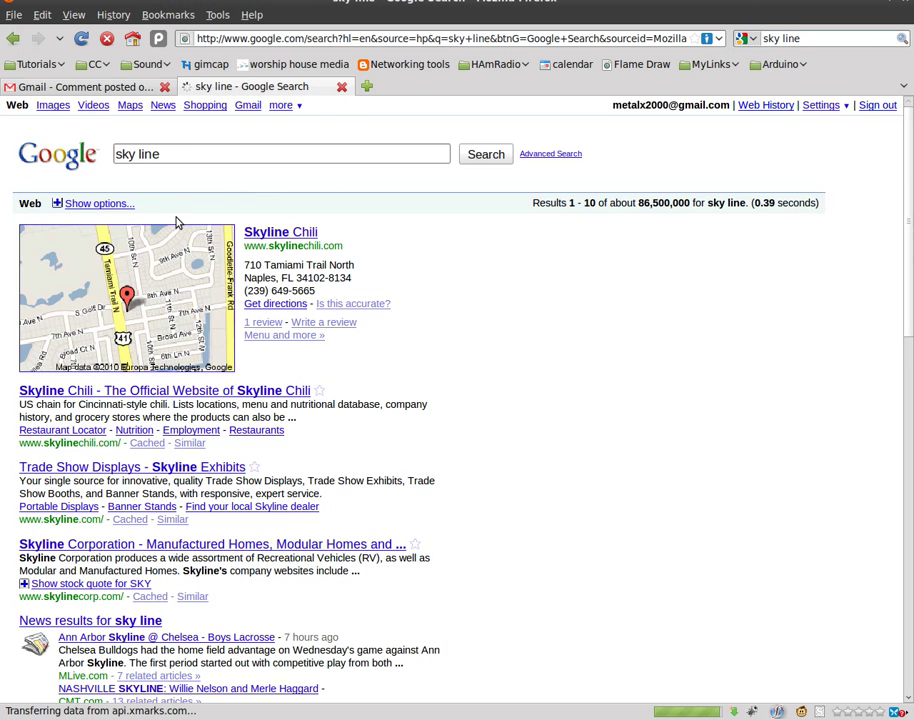
left_click(50, 105)
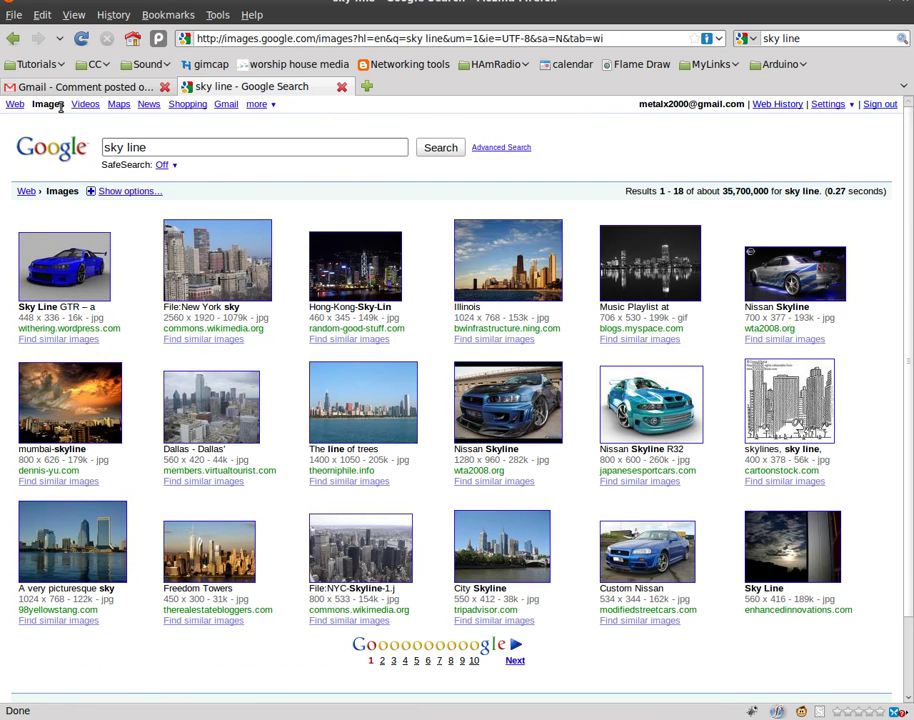
Step: Save the full-size Chicago skyline photo into tmp as Chicago__Sky_Line.jpg
left_click(508, 262)
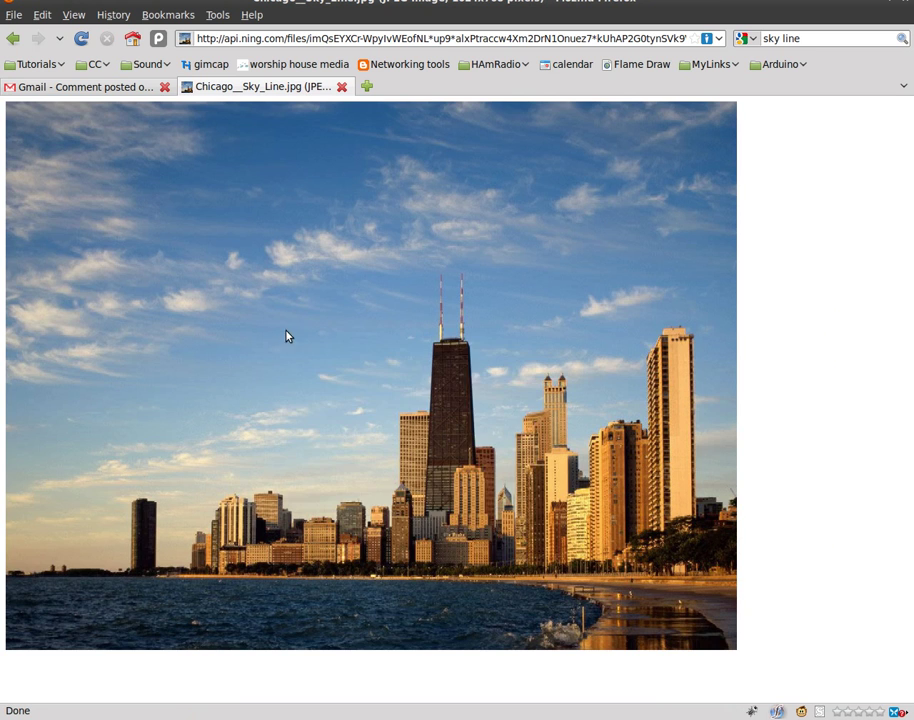
right_click(318, 340)
left_click(422, 409)
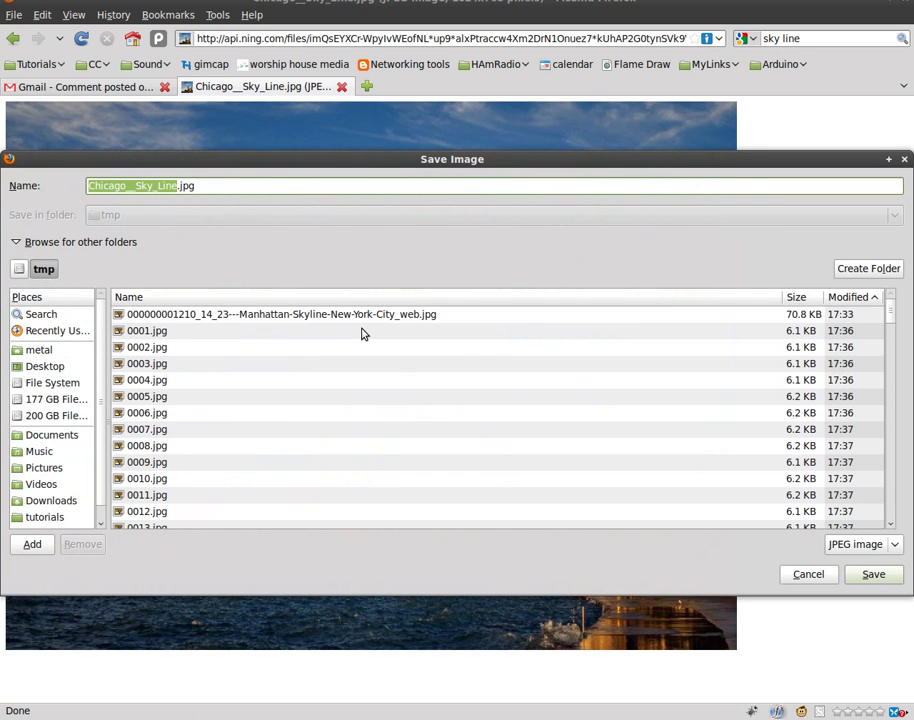
left_click(872, 577)
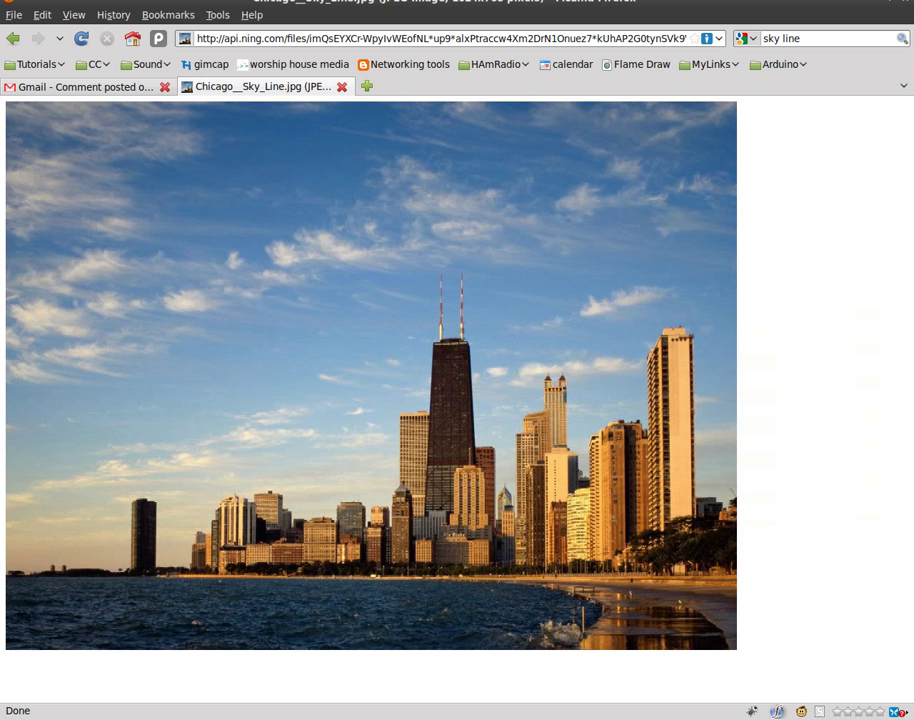
Step: Load /tmp/Chicago__Sky_Line.jpg (1024 × 768) as the material's image texture
key("alt+Tab")
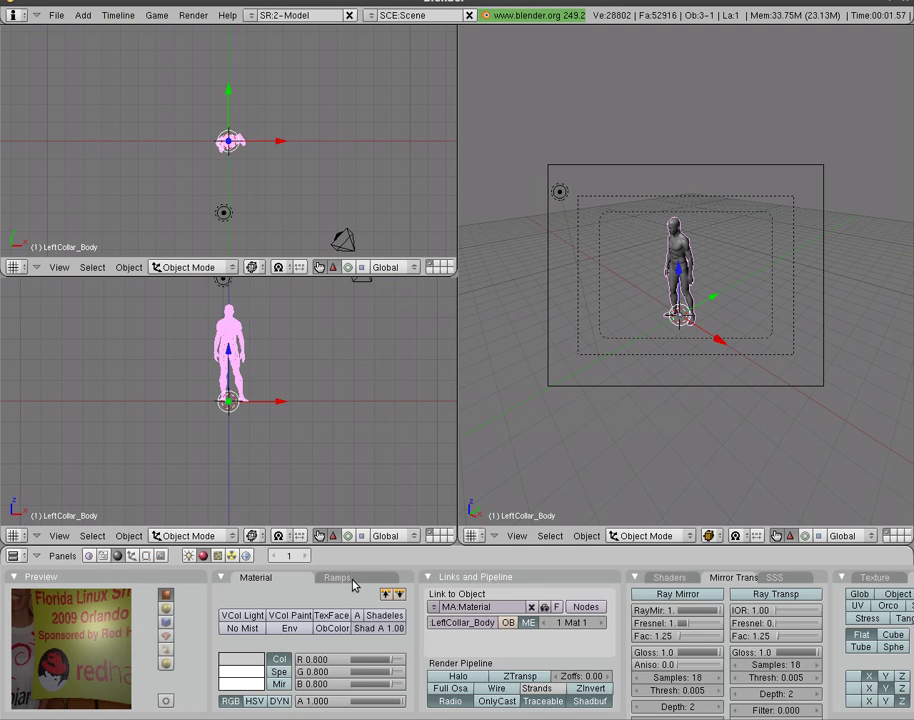
left_click(217, 555)
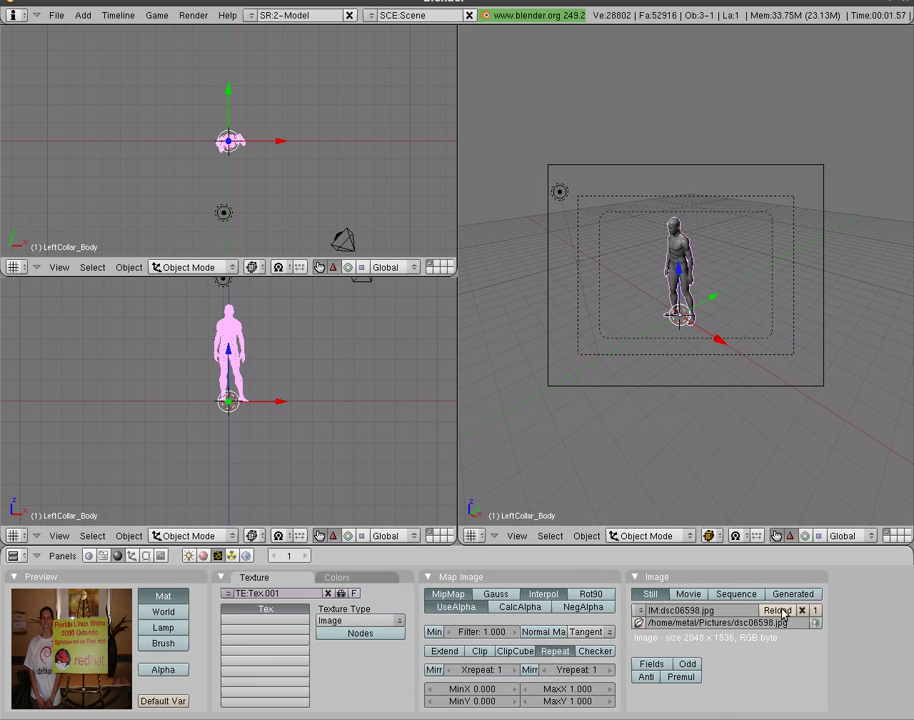
left_click(639, 622)
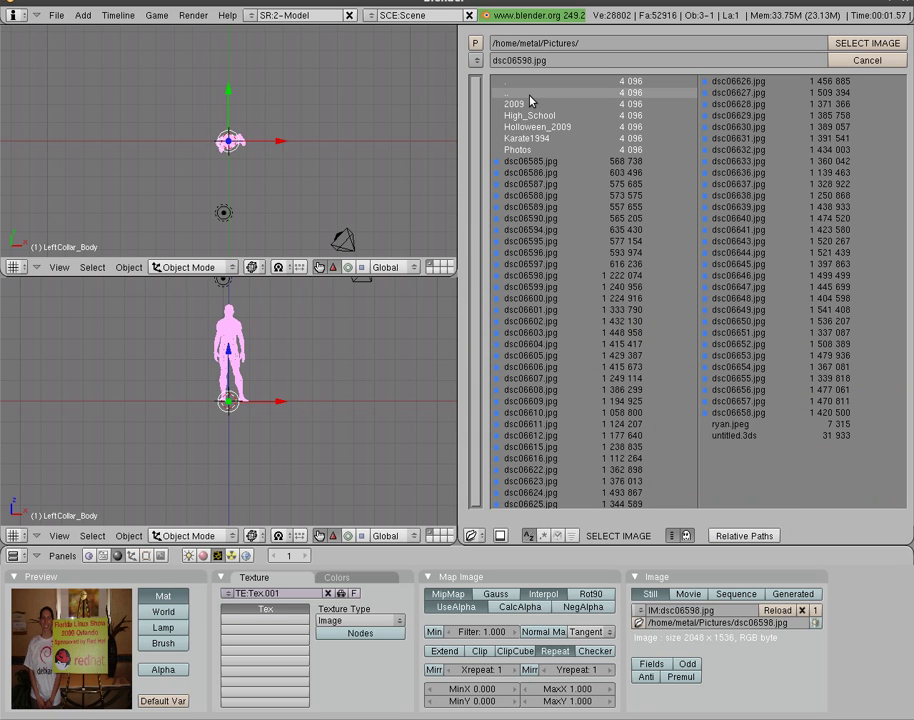
left_click(477, 61)
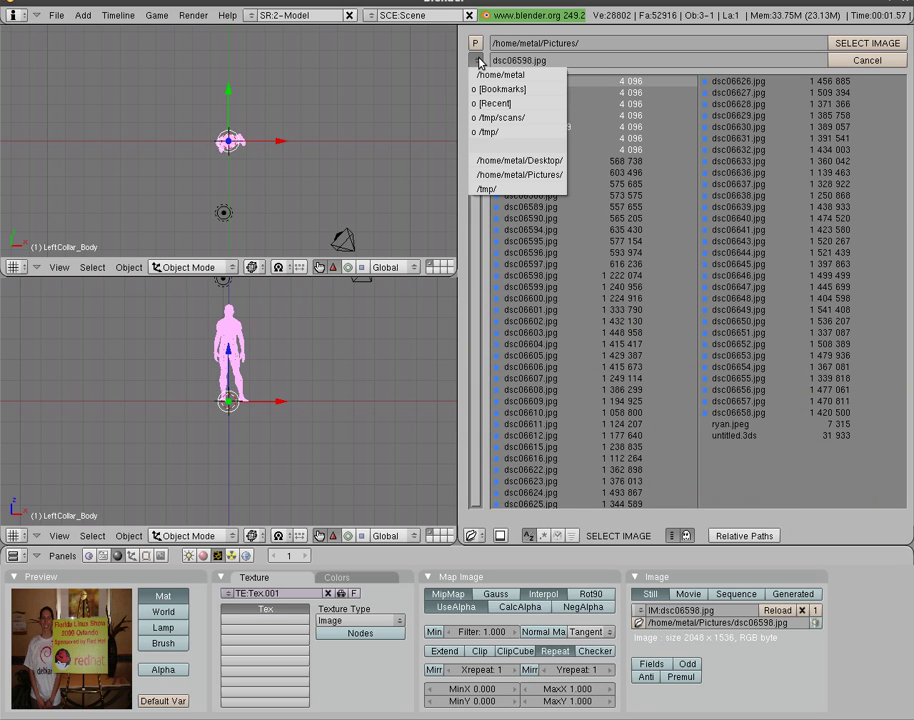
left_click(489, 133)
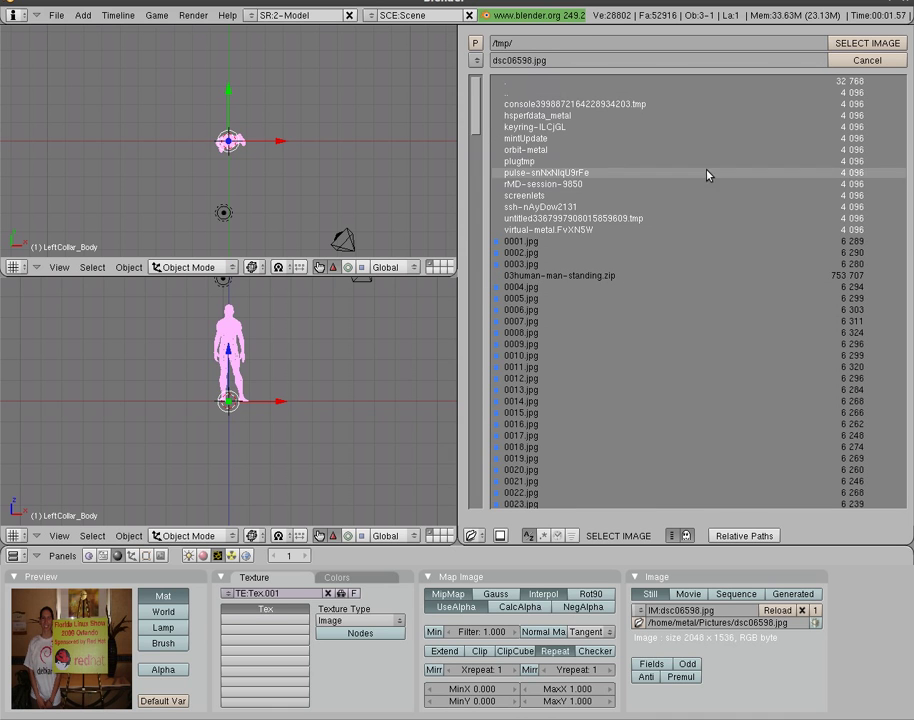
left_click_drag(476, 126, 432, 500)
left_click(583, 396)
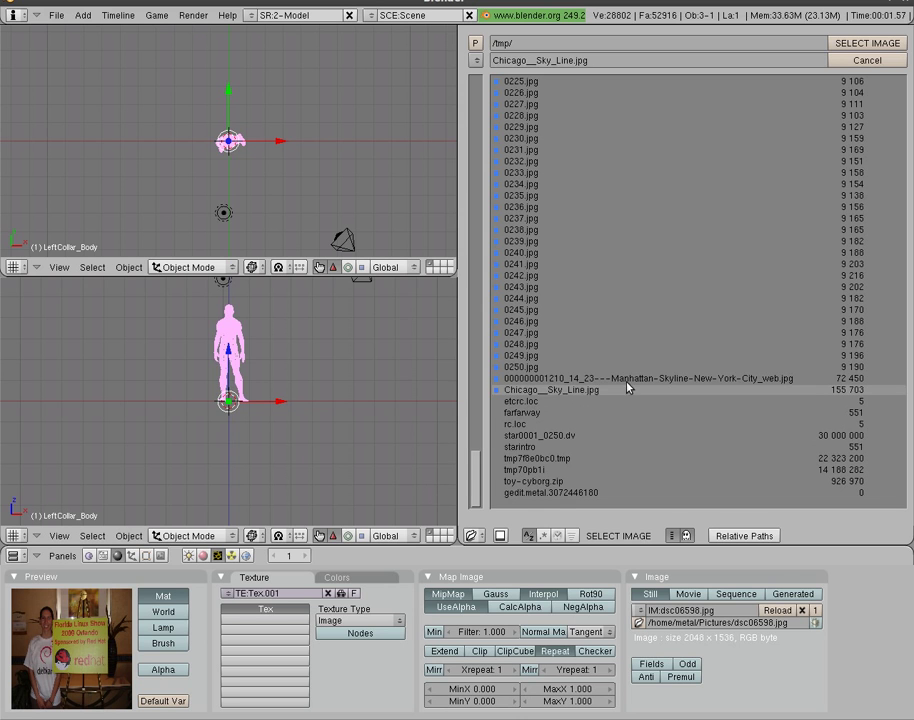
left_click(888, 43)
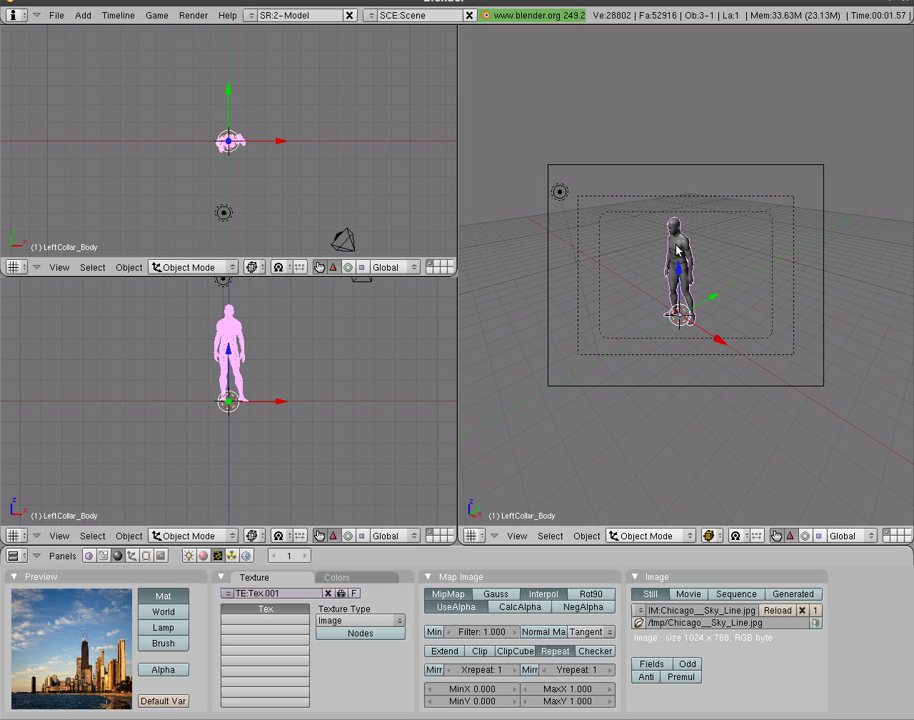
key("F12")
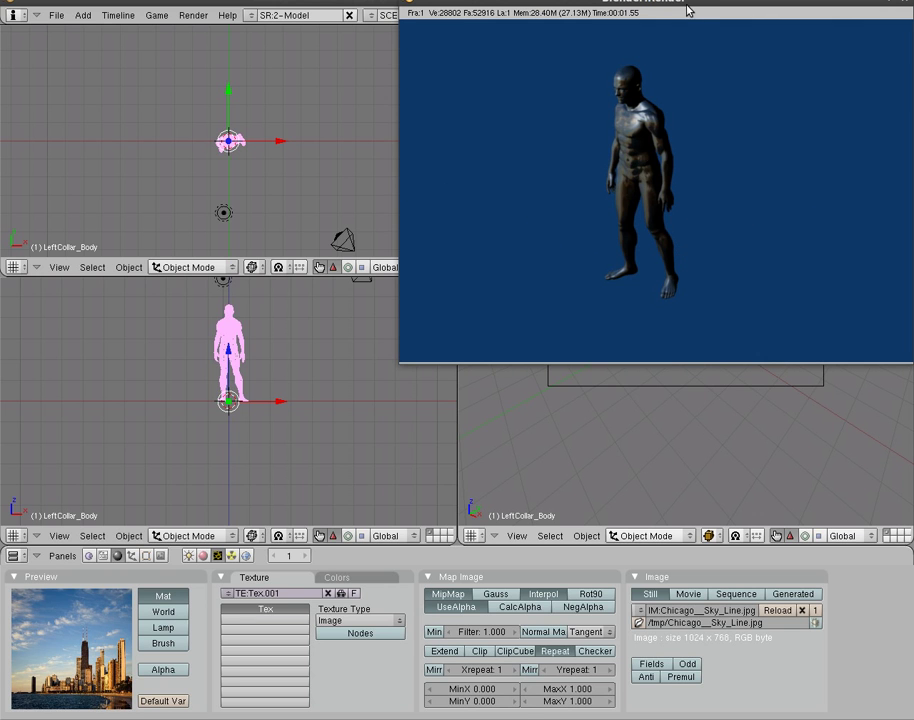
left_click_drag(489, 4, 327, 99)
left_click(742, 98)
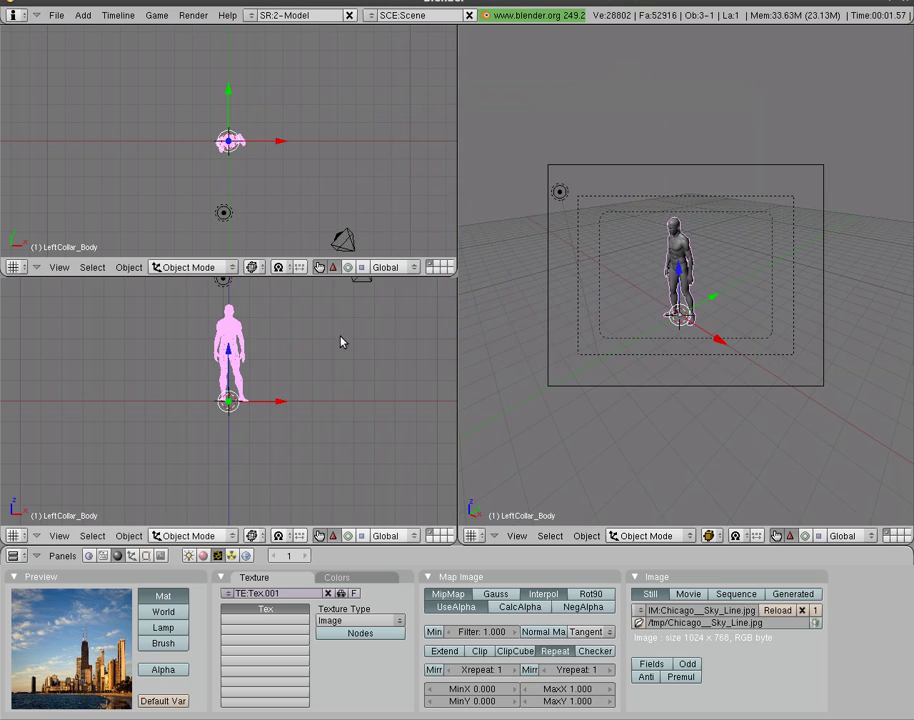
Step: Key the camera's location, rotation and scale at frame 1
right_click(347, 239)
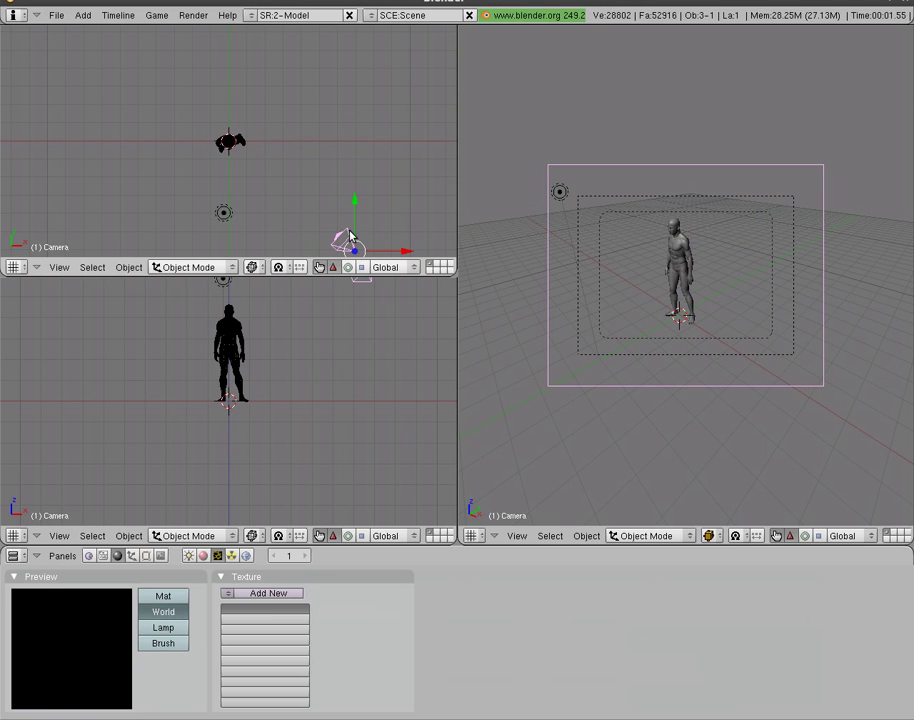
key("i")
left_click(350, 235)
Step: At frame 250, move and rotate the camera to frame the figure up close
key("shift+Right")
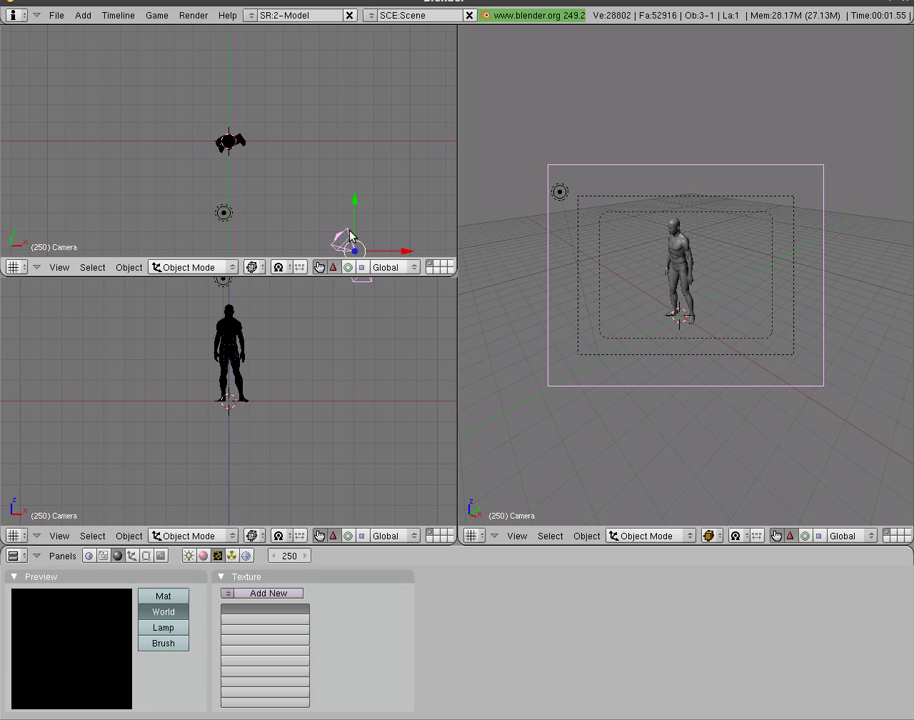
key("g")
left_click(240, 178)
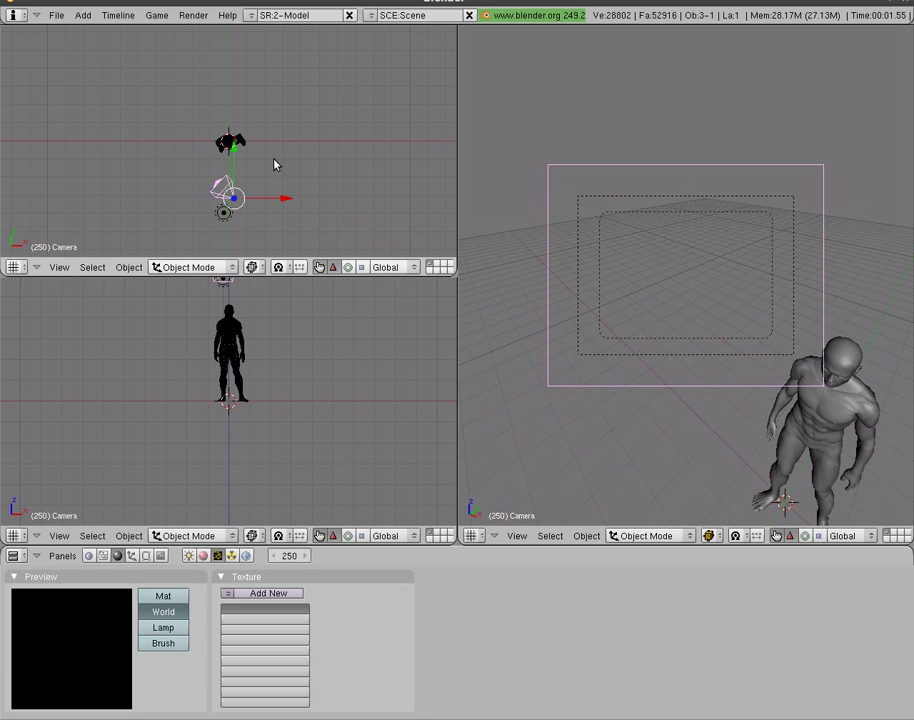
key("g")
left_click(328, 422)
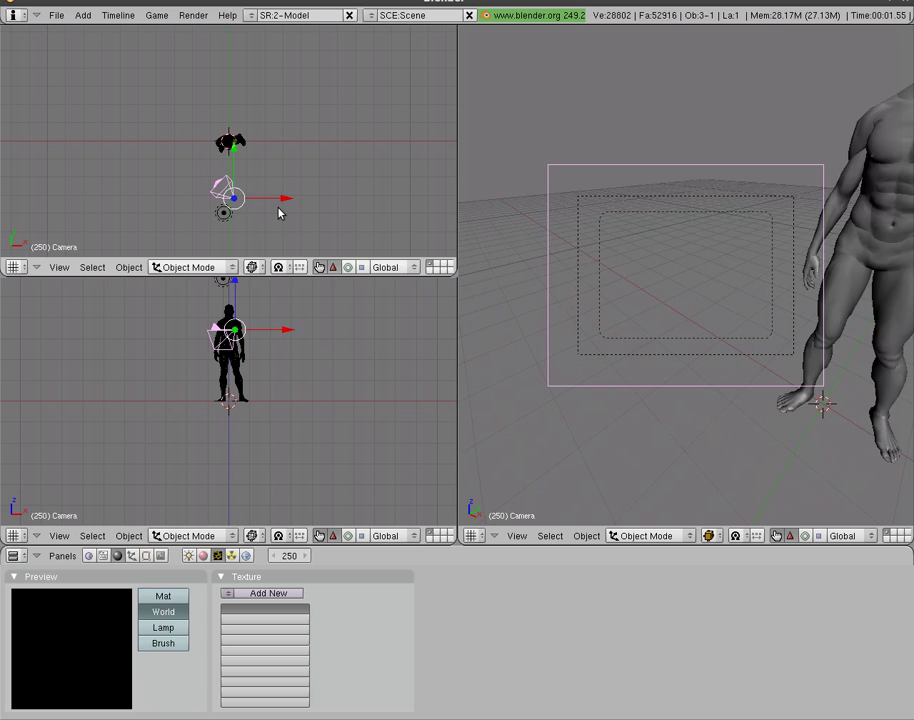
key("r")
left_click(298, 247)
key("g")
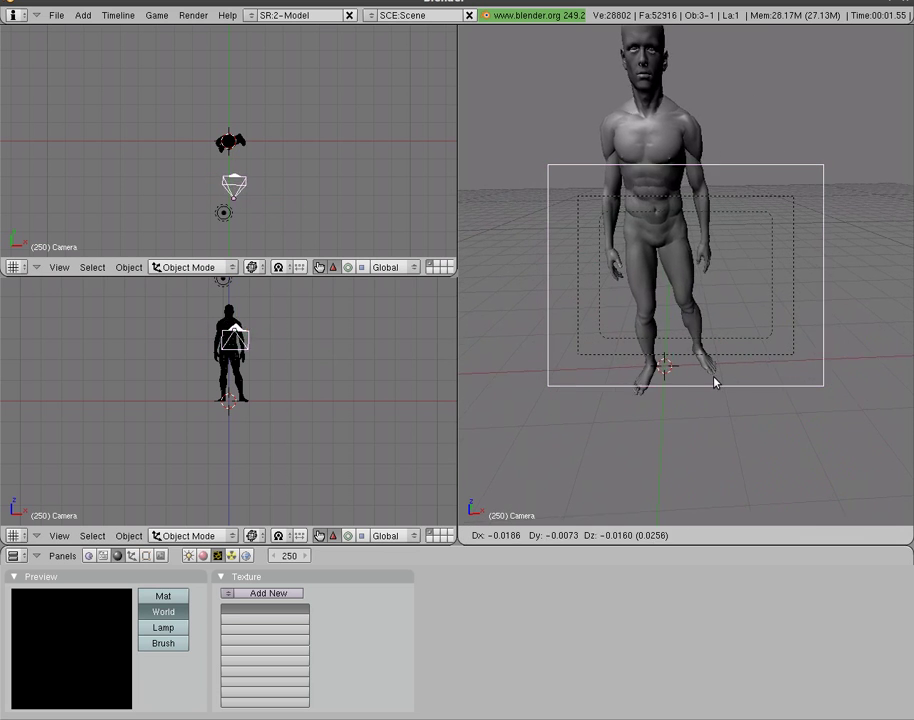
left_click(701, 322)
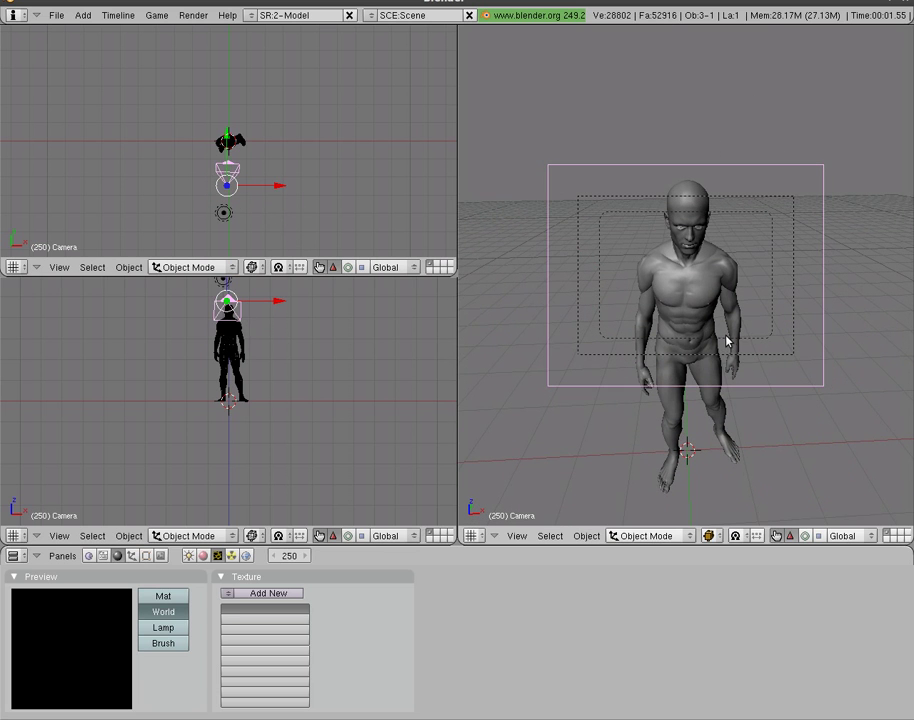
Step: Key the camera's LocRotScale at frame 250 and play back the animation
key("i")
left_click(727, 340)
key("alt+a")
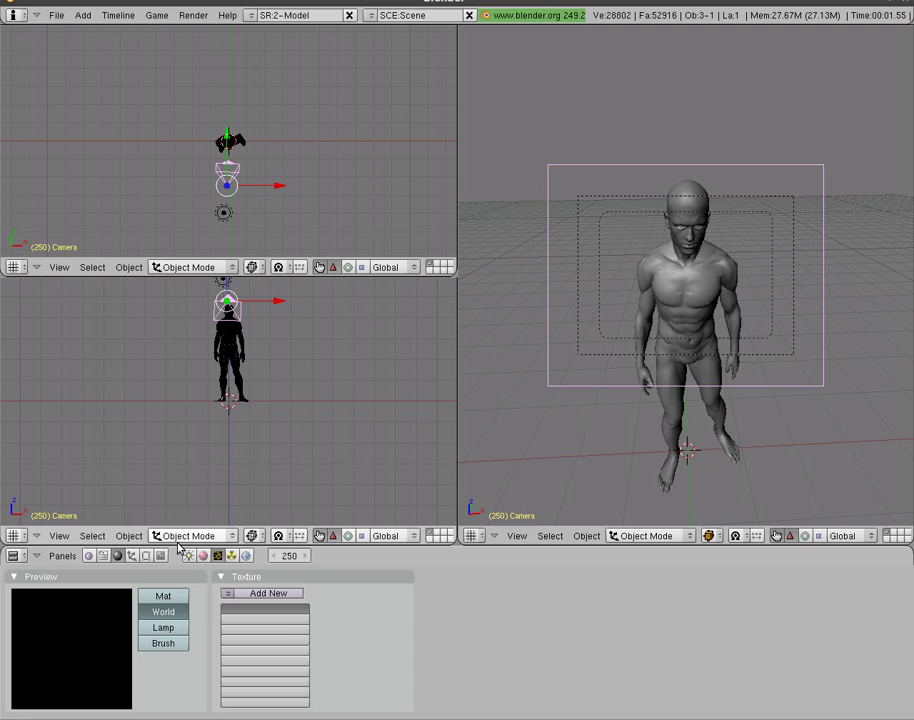
Step: Show the Scene Render settings and start editing the /tmp/ output path
left_click(160, 555)
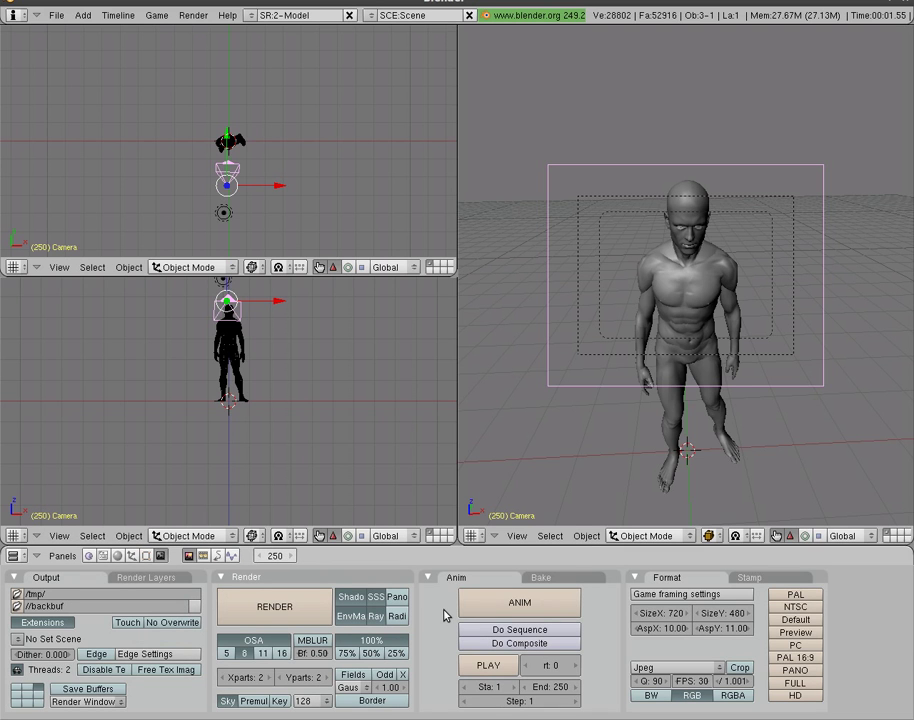
left_click(66, 596)
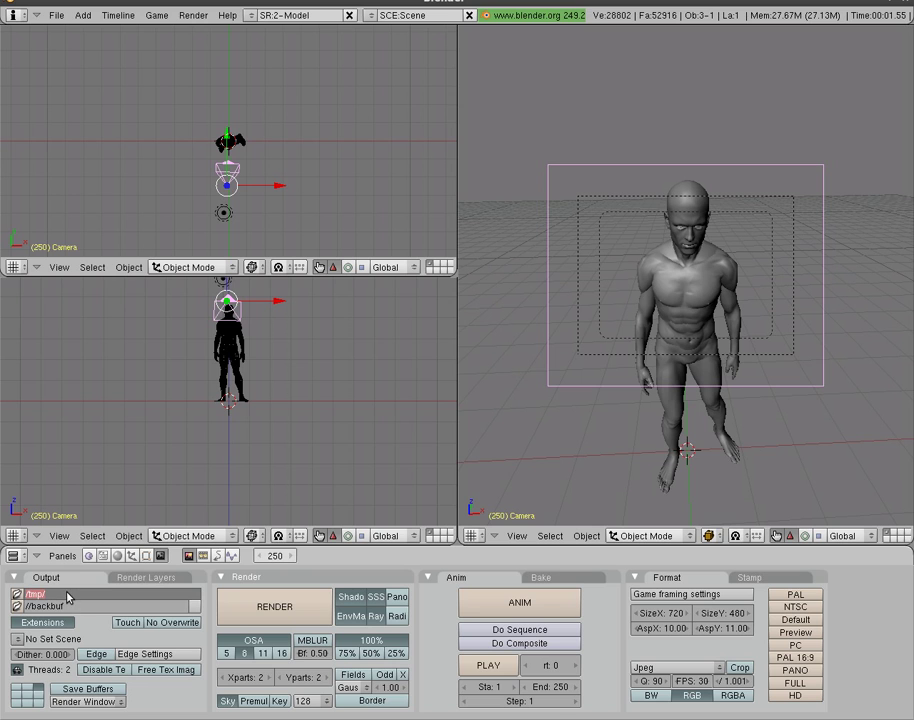